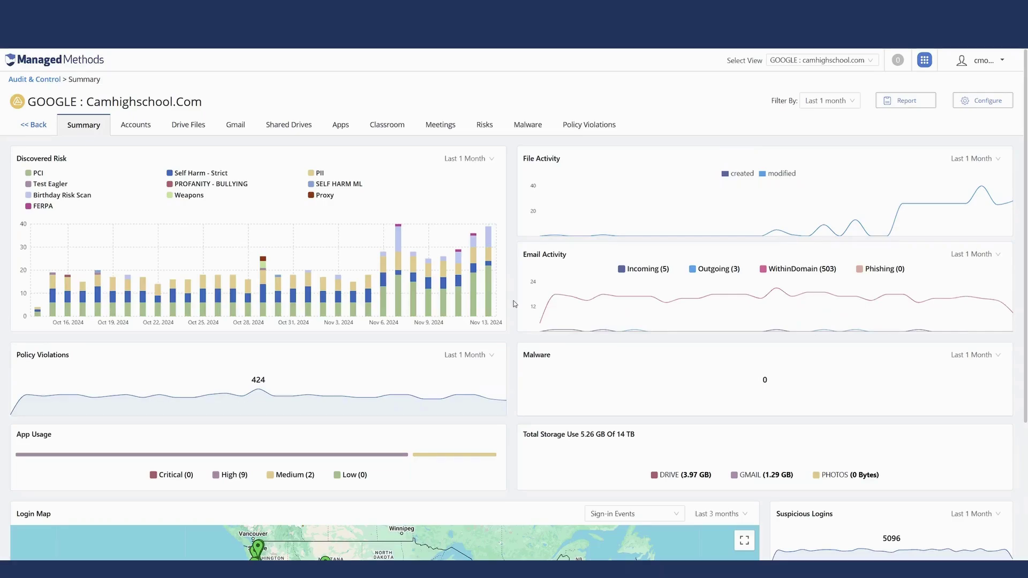
Look over the domain's summary dashboard, including the login map, and open the Risks overview.
scroll(515, 304, down, 3)
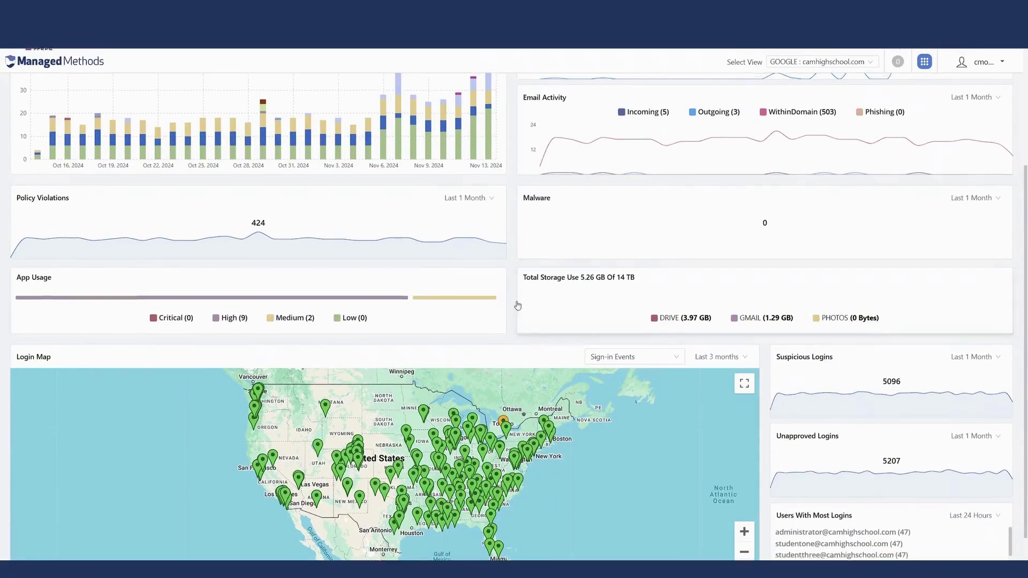
scroll(514, 304, up, 3)
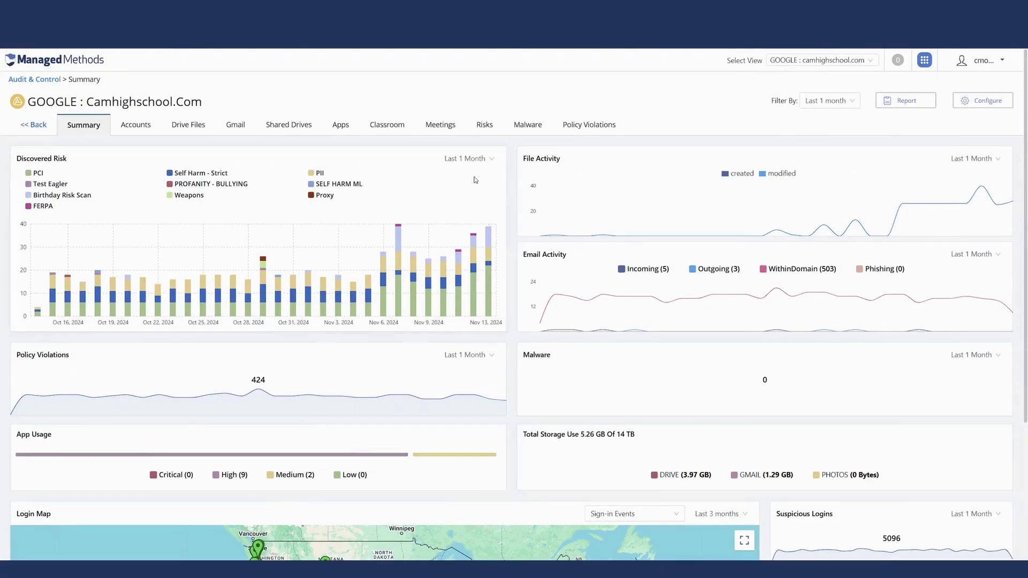
click(484, 128)
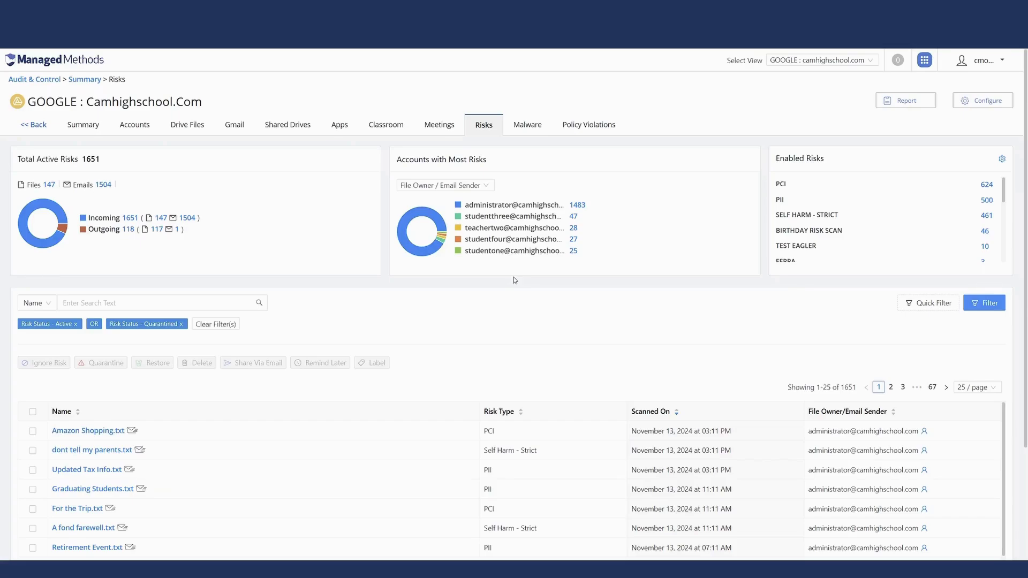
Inspect the details and available actions of the Amazon Shopping.txt risk, and close its details.
click(119, 431)
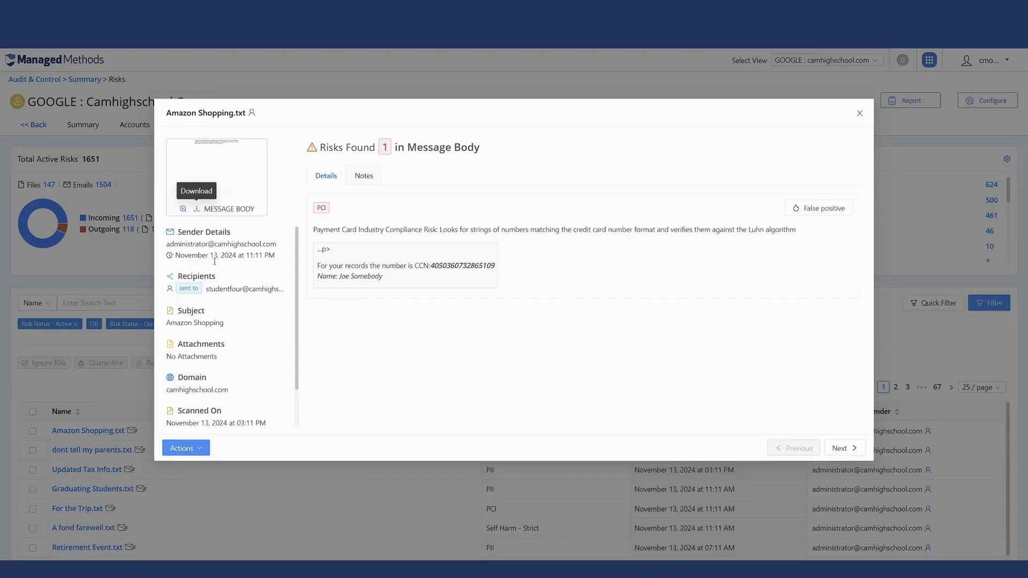
click(208, 450)
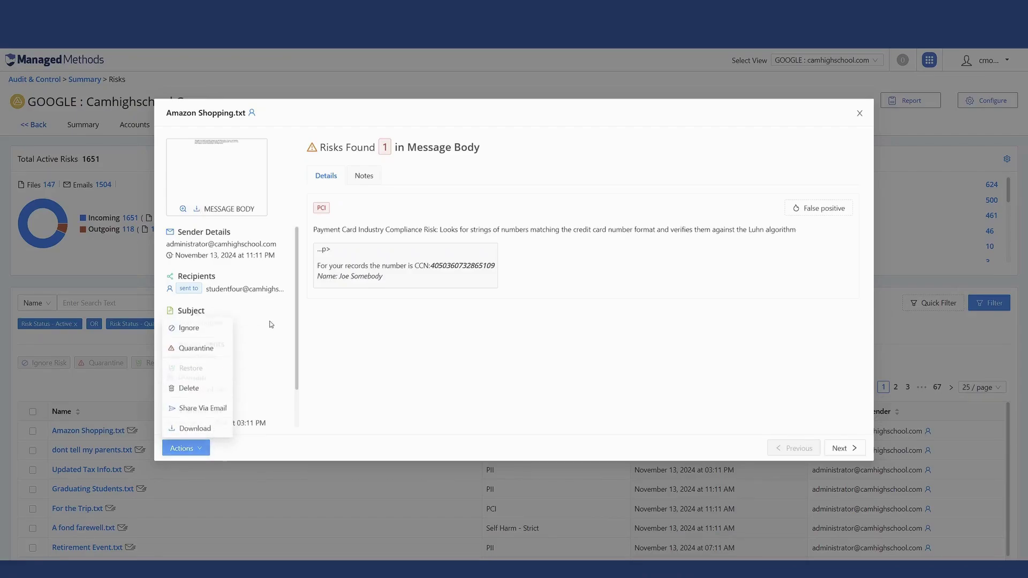
click(271, 324)
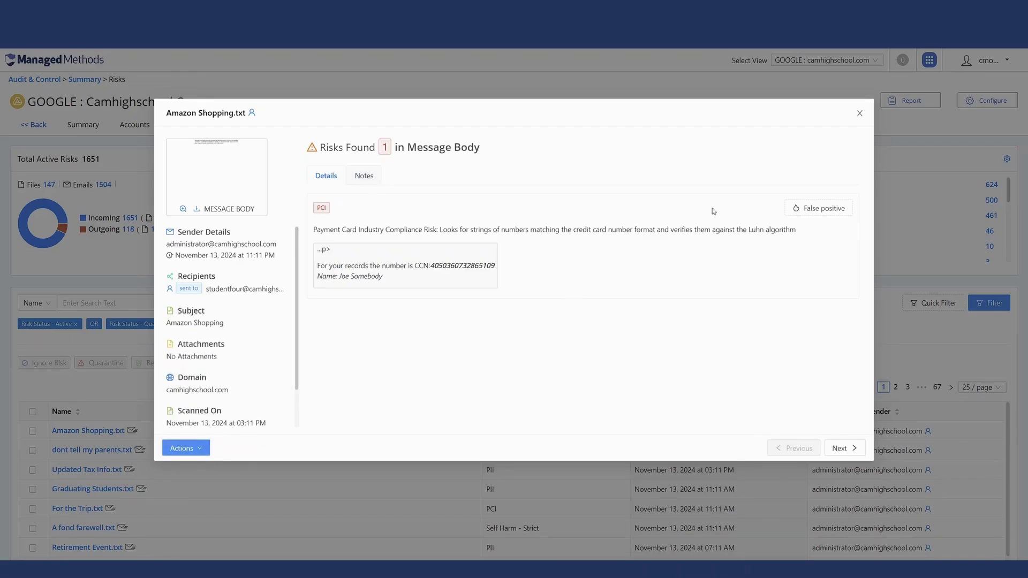
click(860, 115)
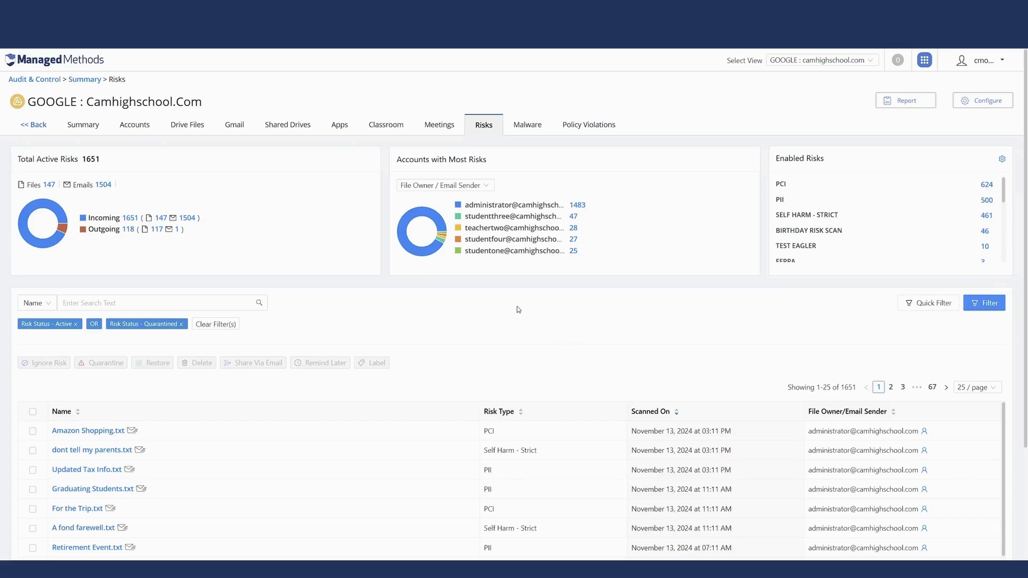
Open the Login Analyzer for the domain's accounts and filter the logins by login type Unapproved.
click(140, 129)
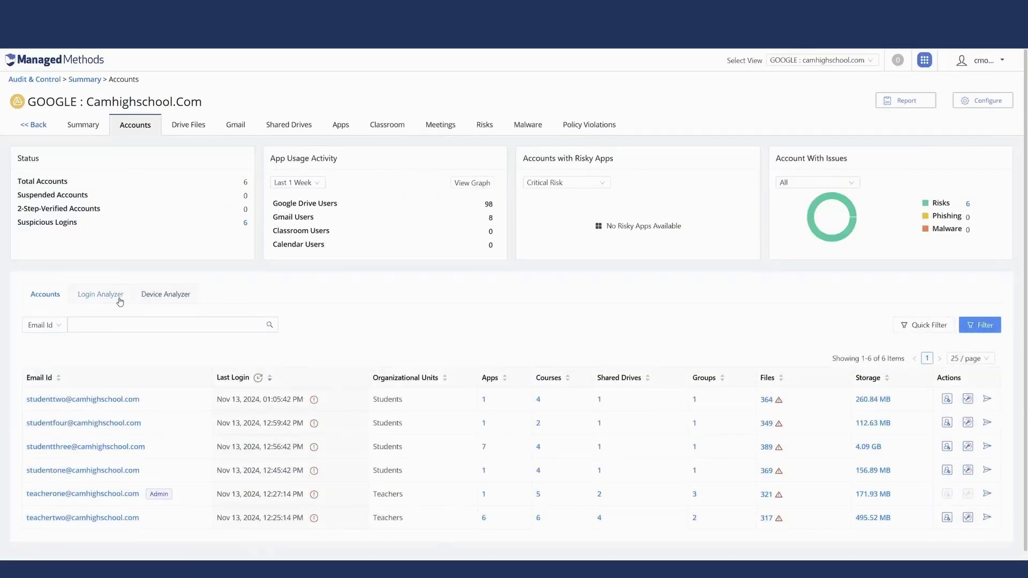
click(101, 295)
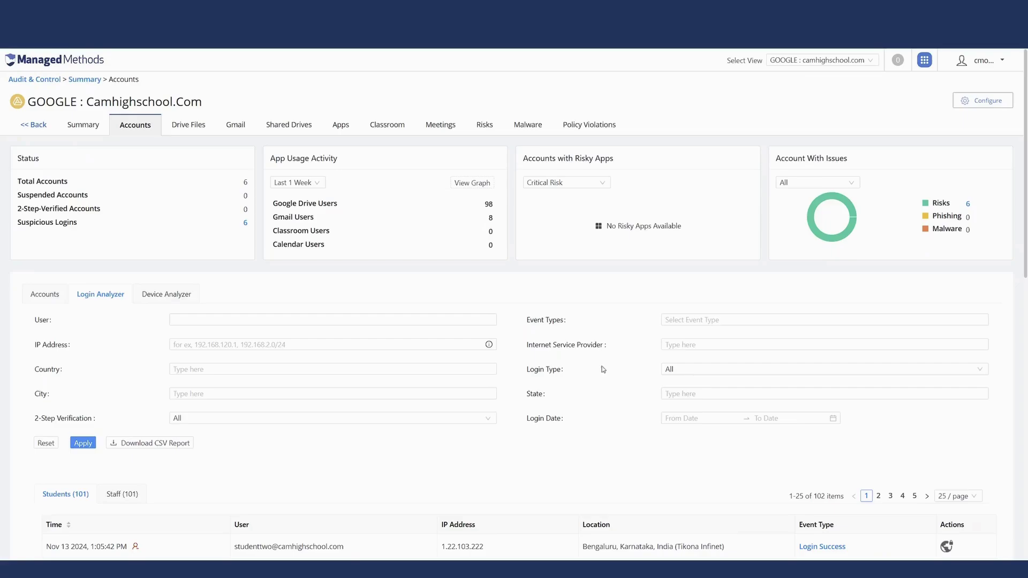
click(678, 369)
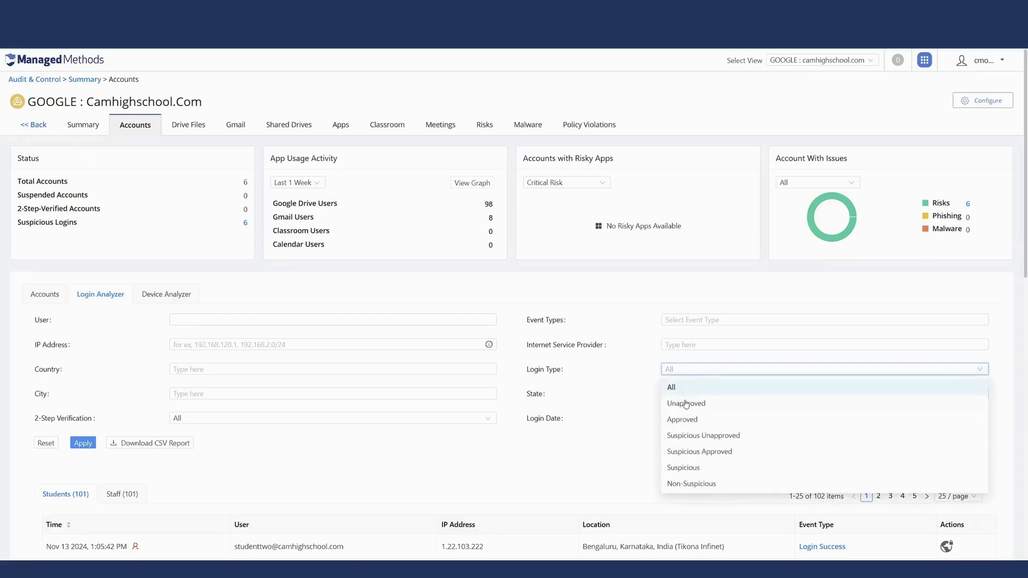
click(685, 404)
click(83, 443)
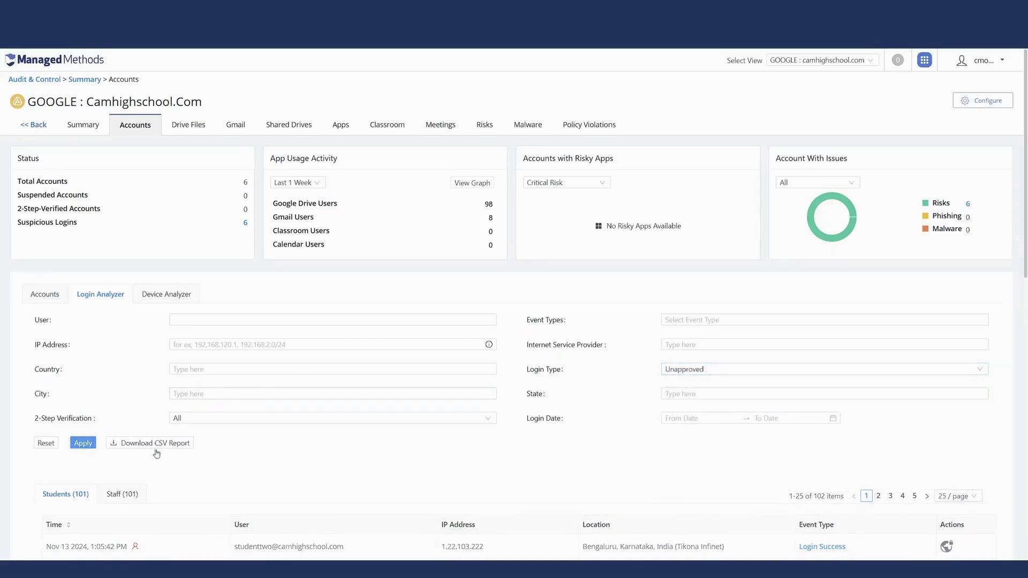
Examine the full event details of the most recent unapproved student login, and close them.
scroll(364, 455, down, 2)
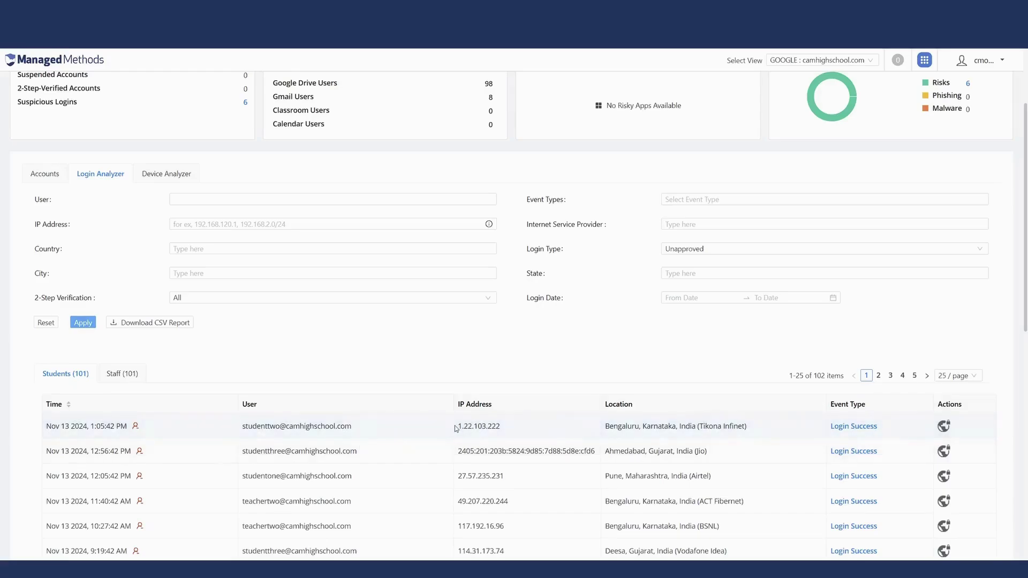
click(854, 427)
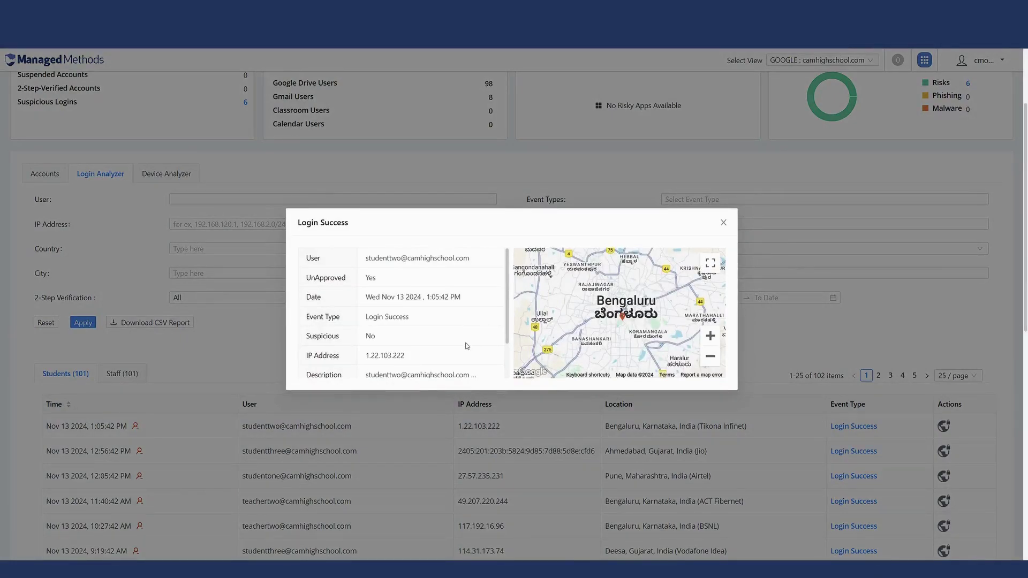
scroll(467, 347, down, 1)
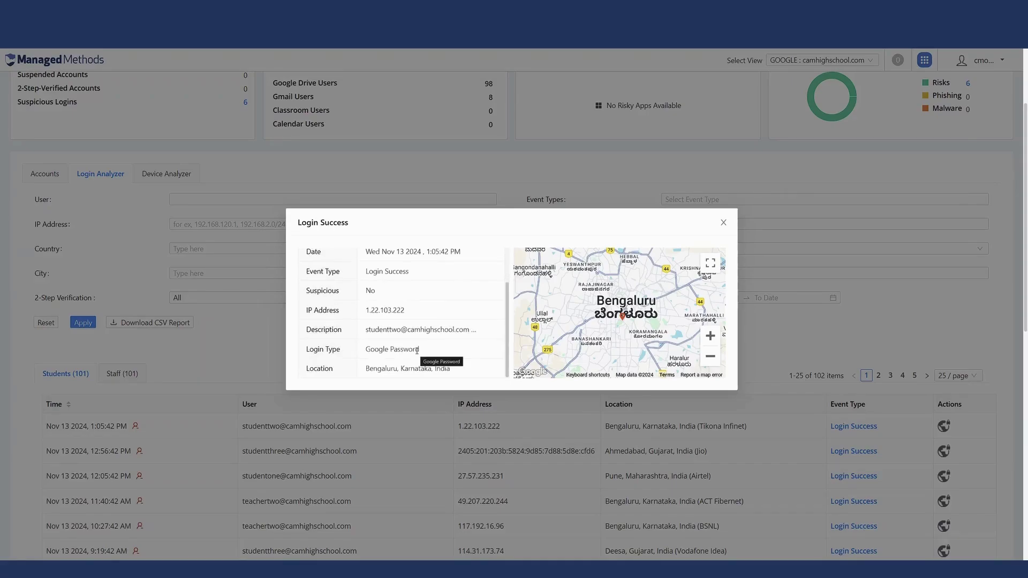
click(723, 223)
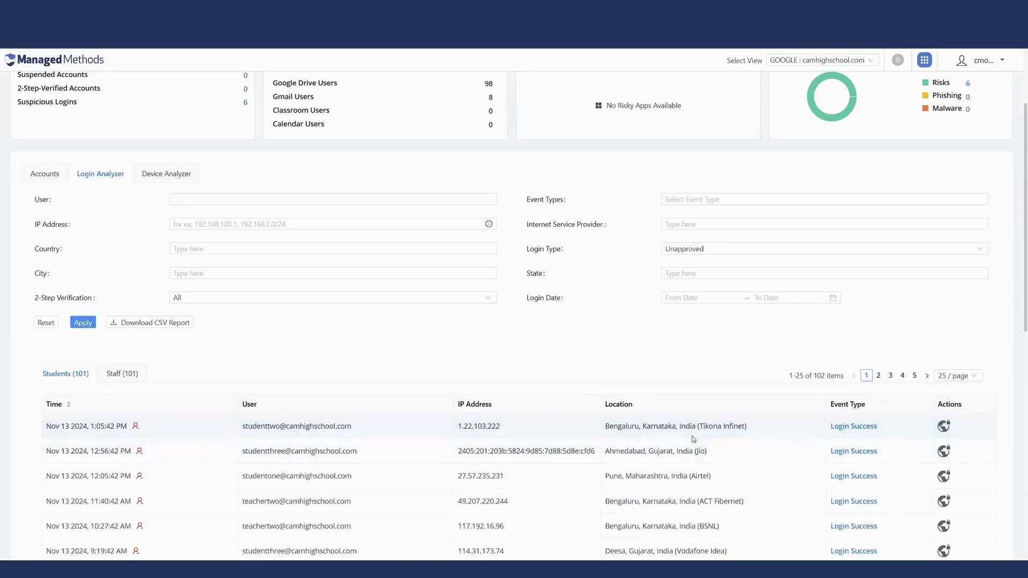
Change the login type filter to Suspicious Unapproved and apply it to the login list.
scroll(442, 368, down, 2)
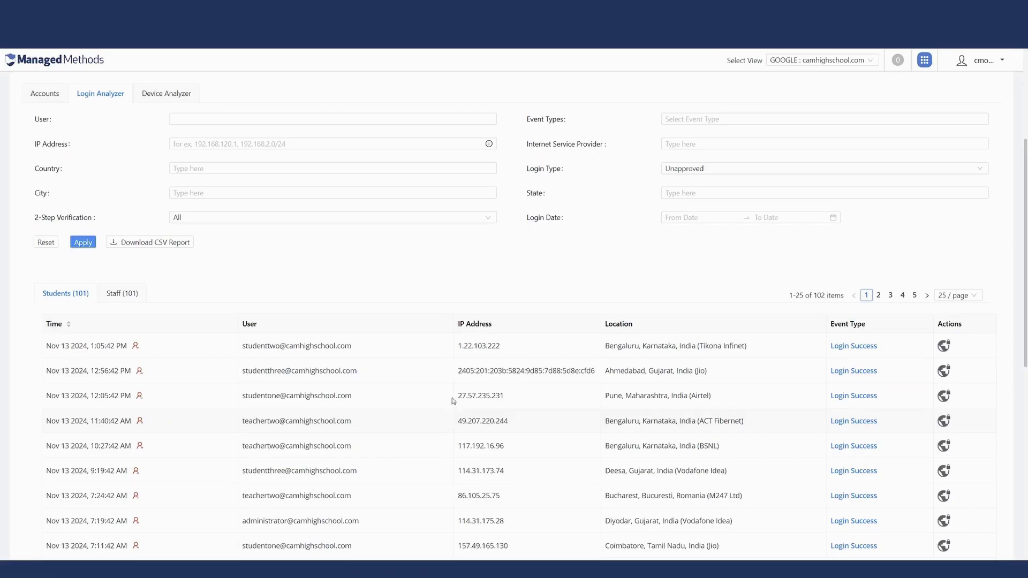
click(690, 170)
click(697, 236)
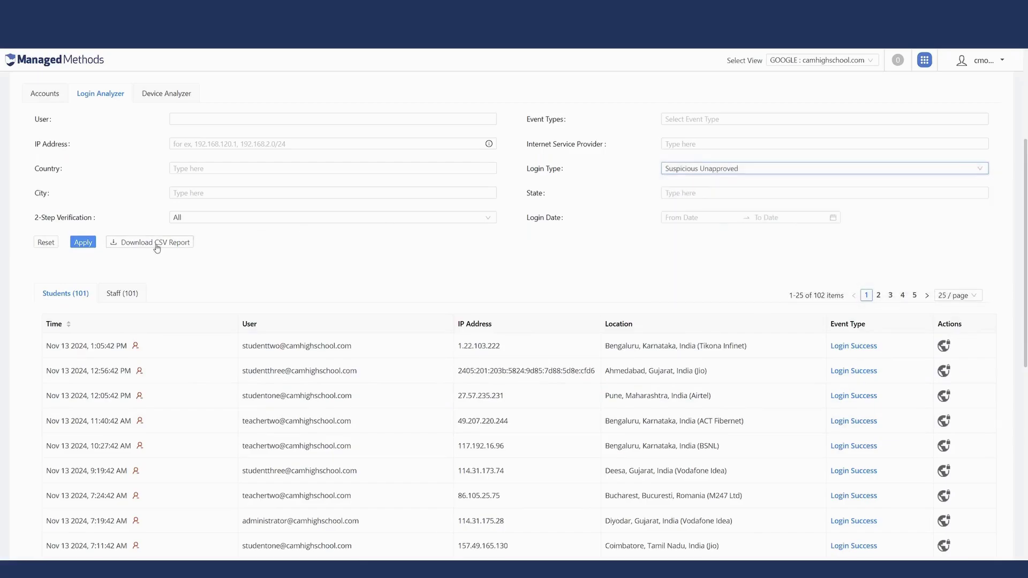
click(83, 242)
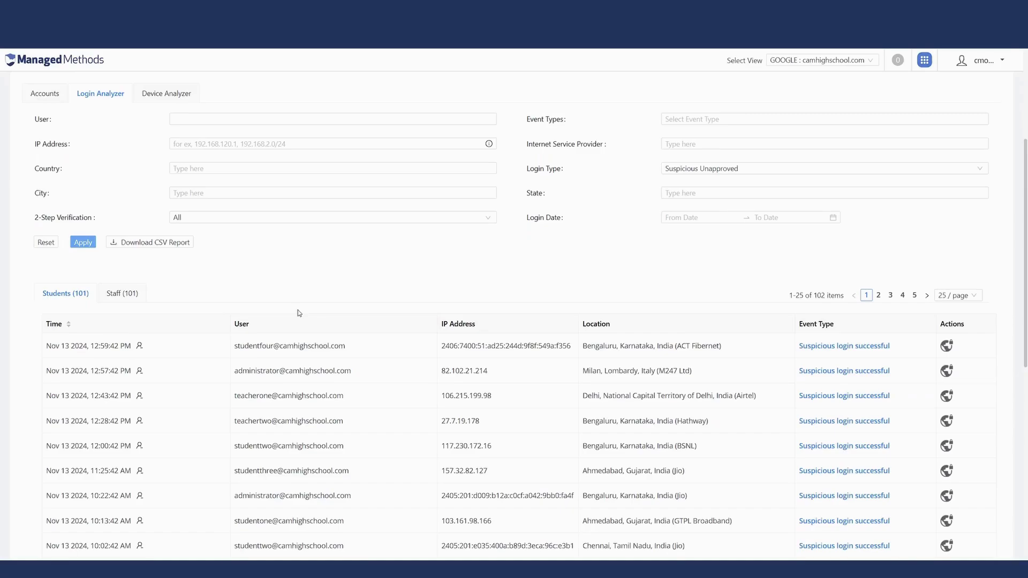
Return to the accounts list, inspect the first listed student account's details and report options, and go back to the list.
scroll(299, 314, up, 3)
click(46, 175)
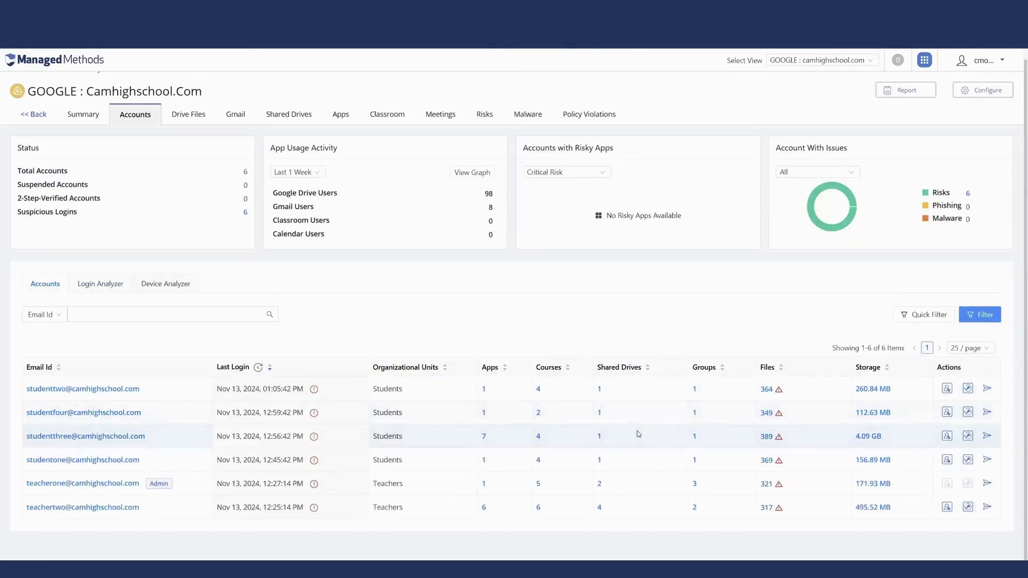
click(968, 413)
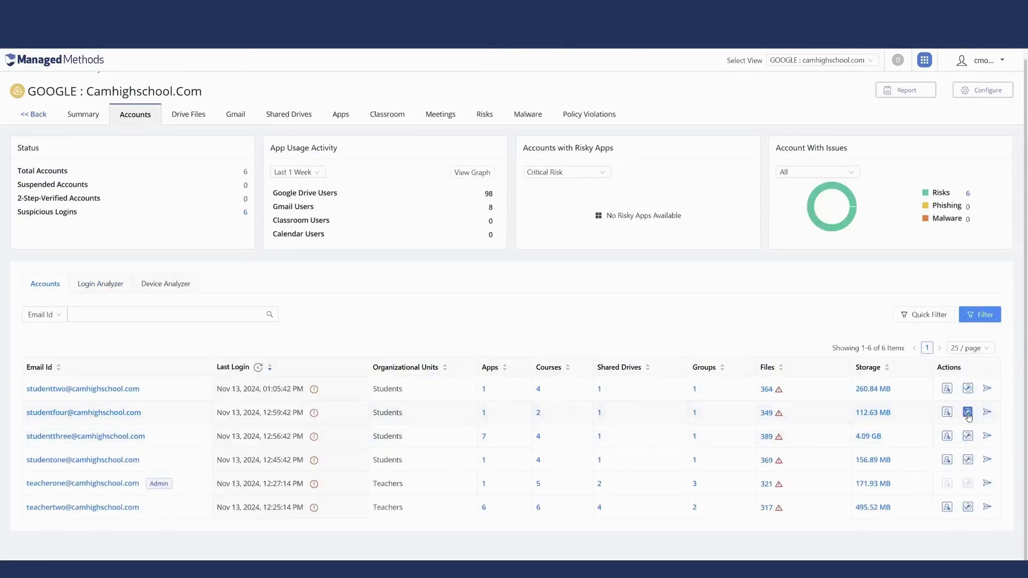
click(111, 393)
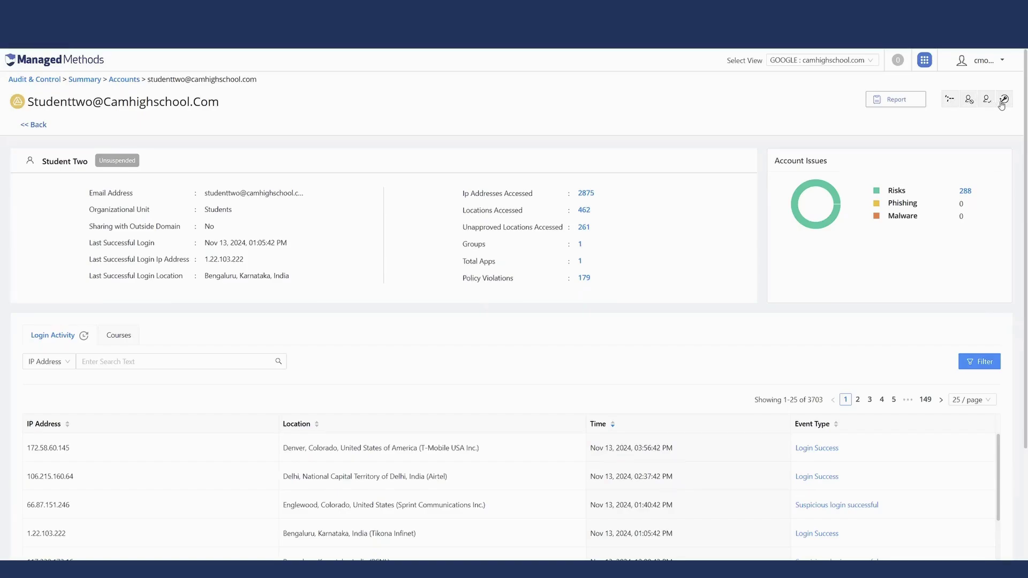
mouse_move(917, 114)
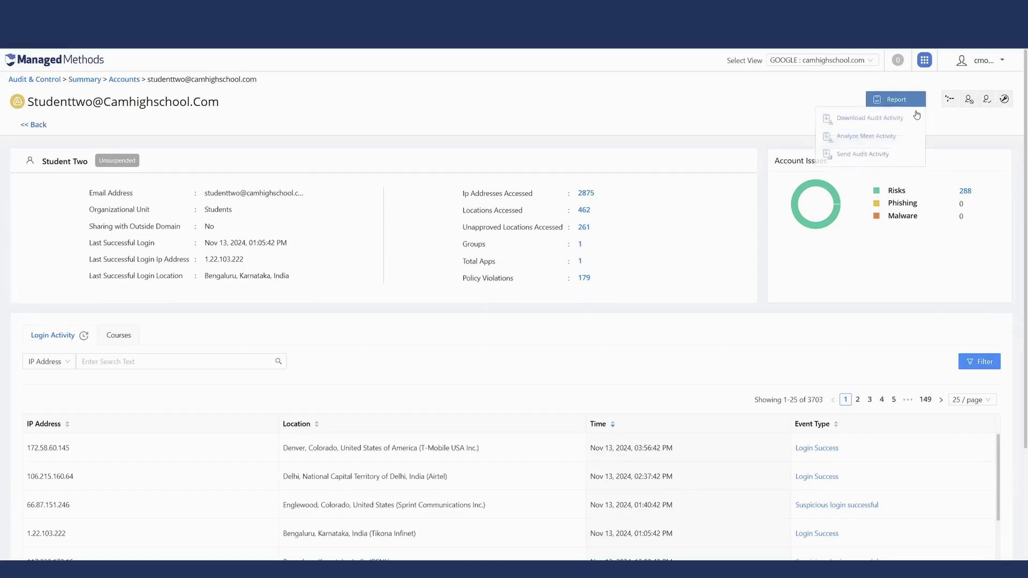
click(38, 125)
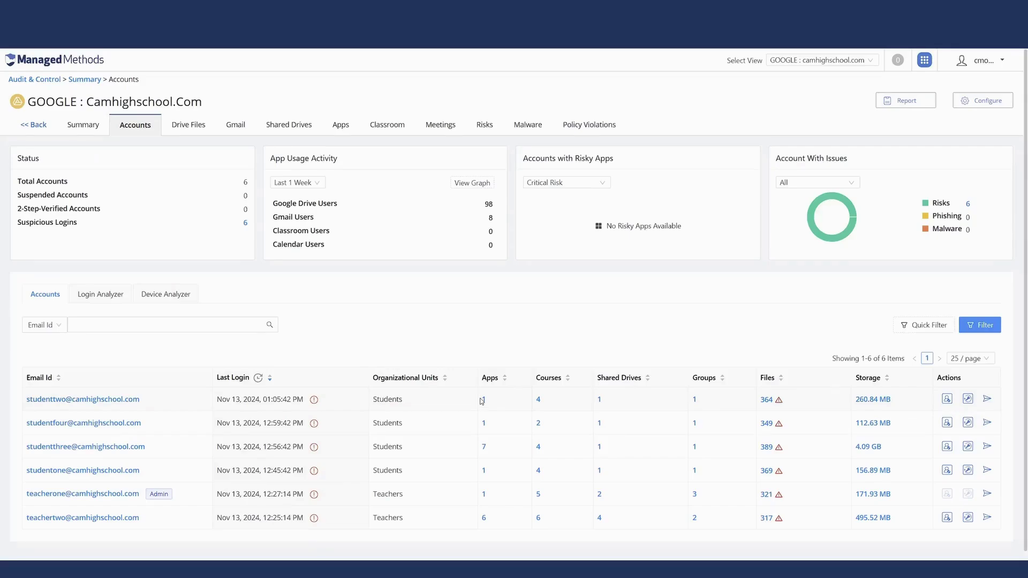
Open the live file search for Drive files and clear its modified date range.
click(194, 132)
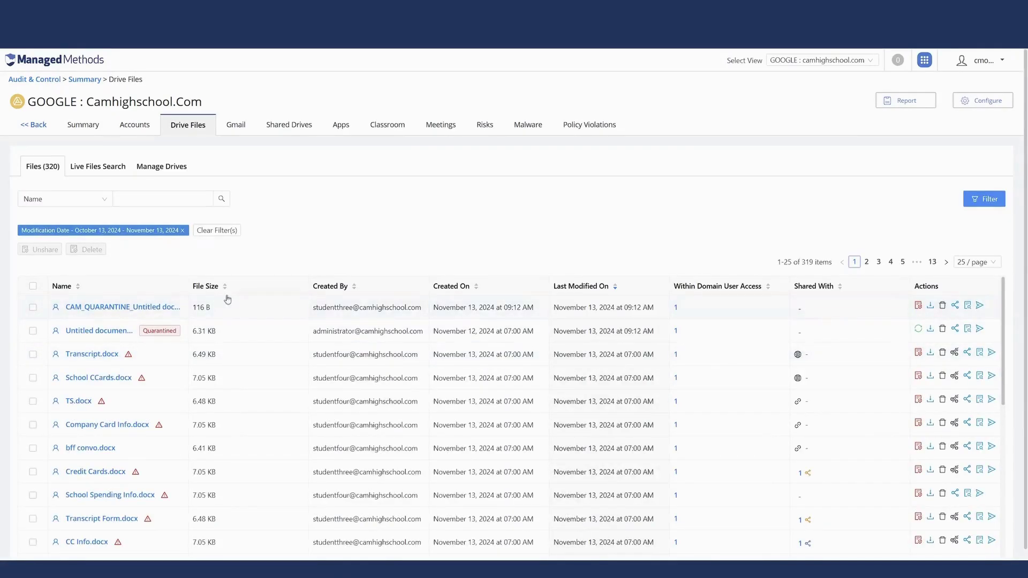
click(110, 170)
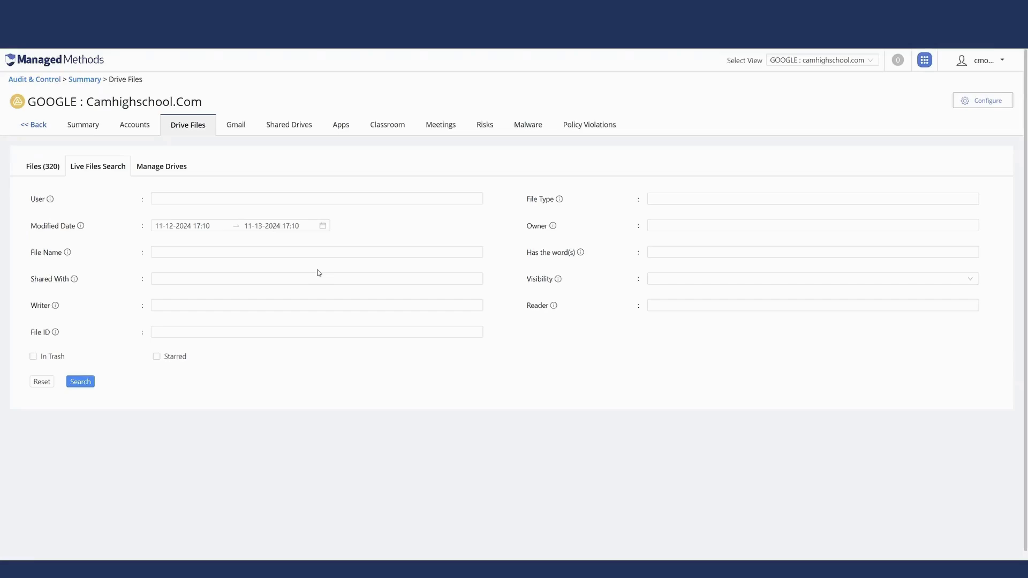
click(323, 226)
Set the file type to AUDIO/VIDEO and run the live file search.
click(650, 201)
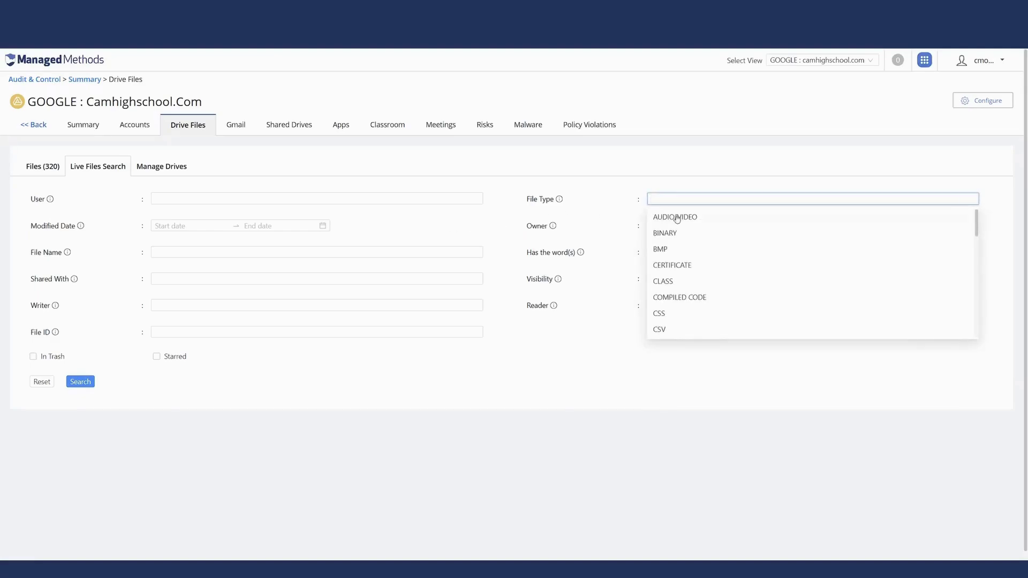
click(579, 212)
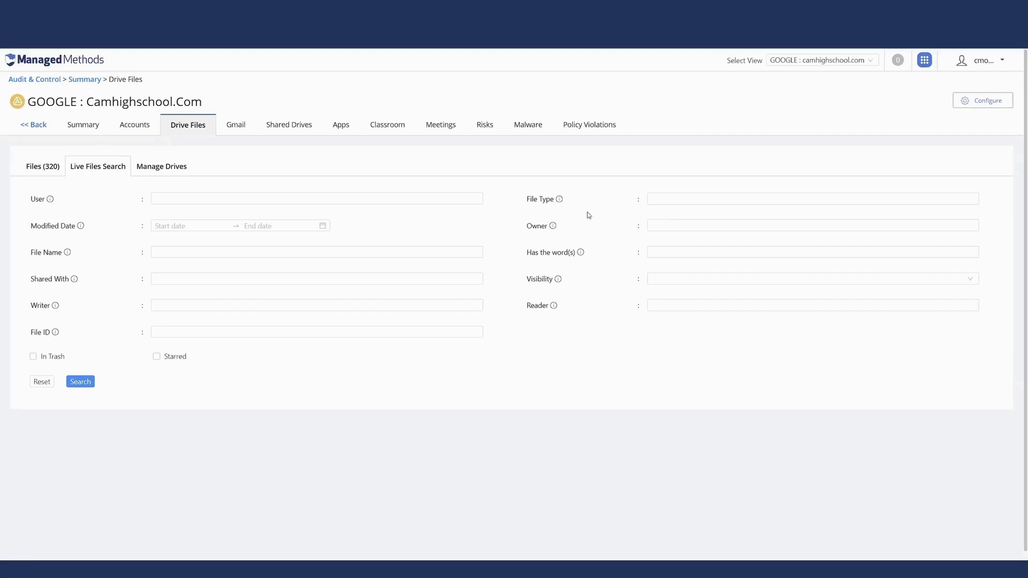
click(691, 198)
click(691, 218)
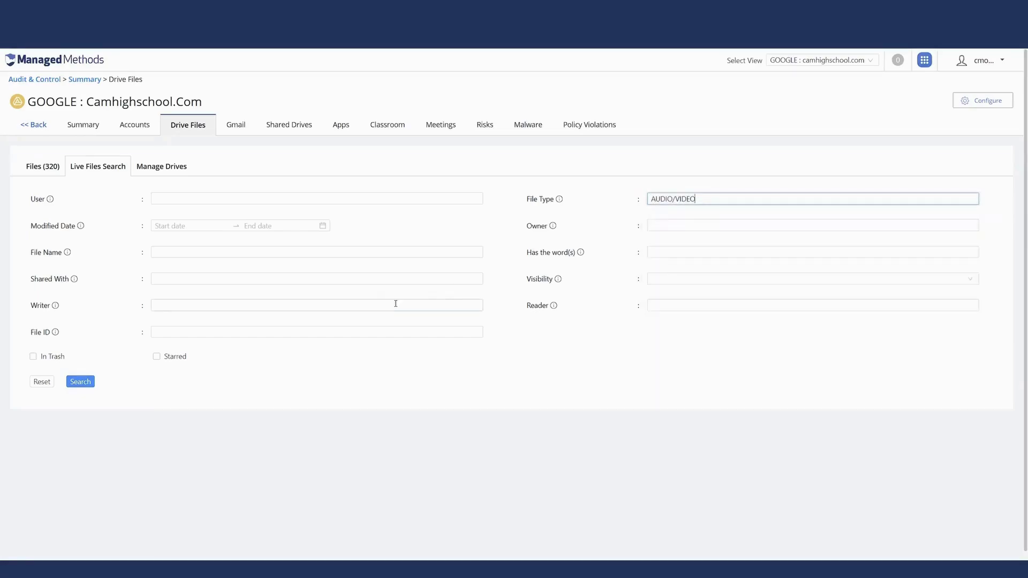
click(86, 382)
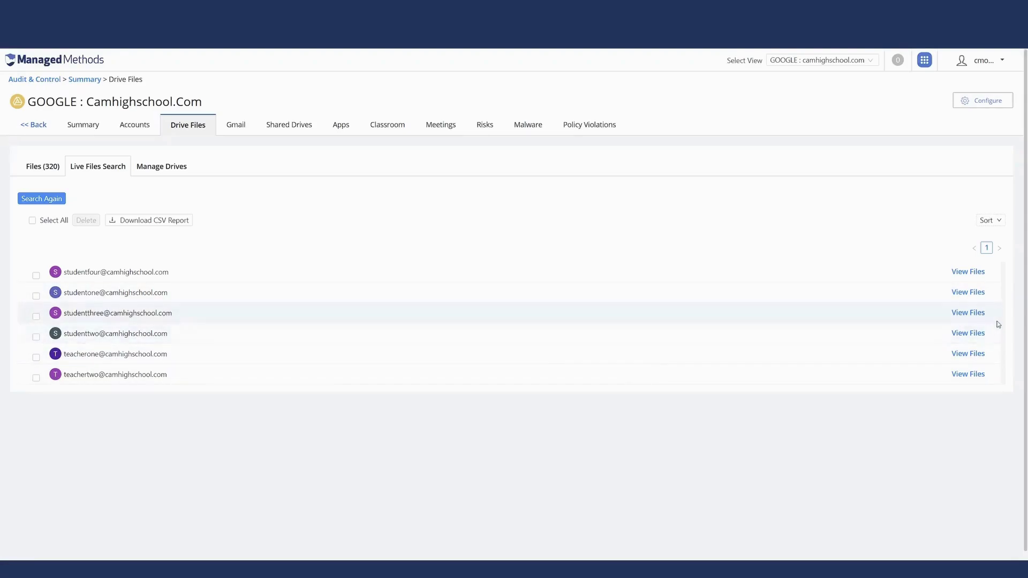
Expand the third listed account's files, examine the sharing and capabilities of "10-13-2024 - Falcons @ Panthers.mp4", and close its details.
click(973, 313)
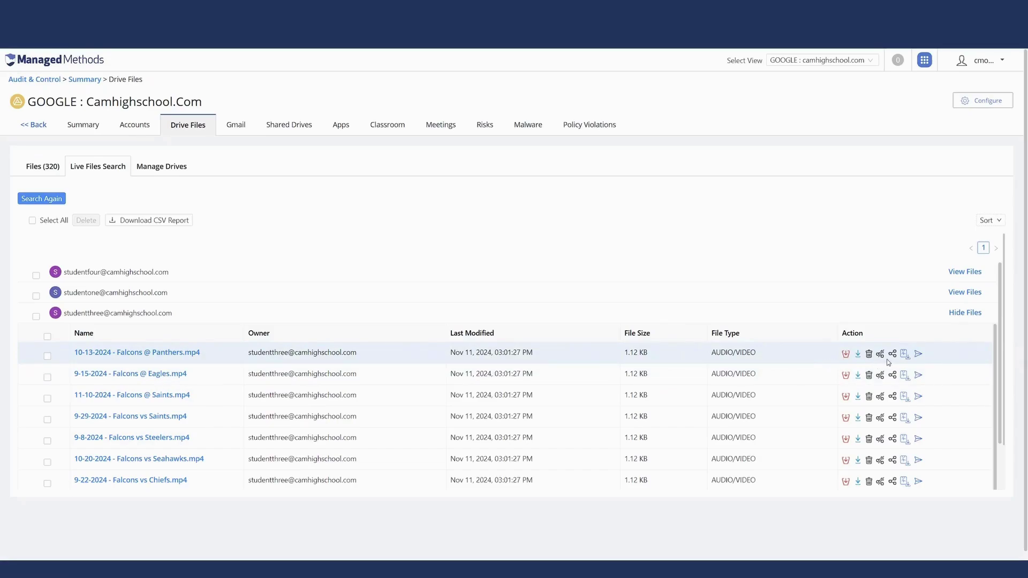
click(167, 352)
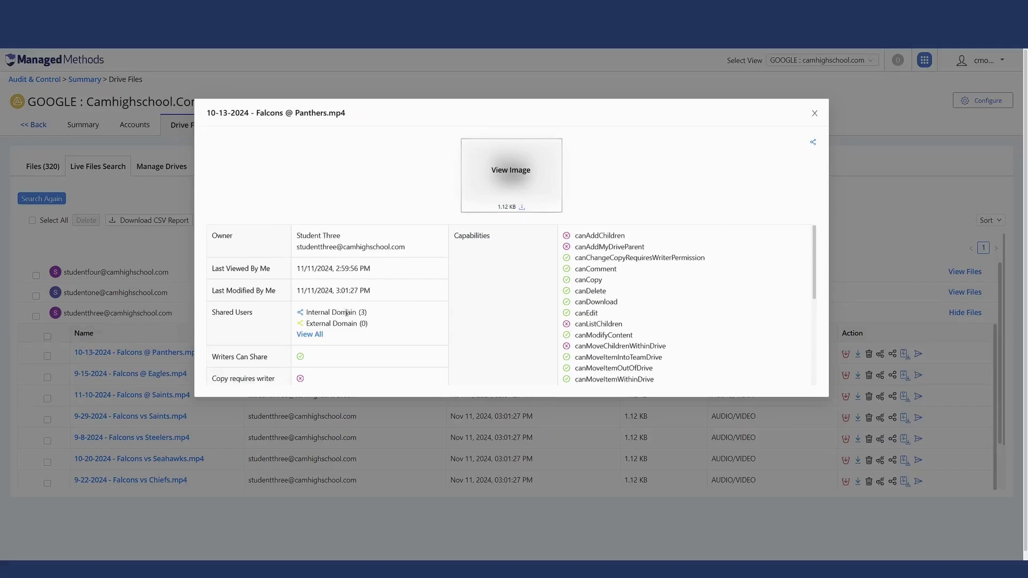
scroll(432, 312, down, 1)
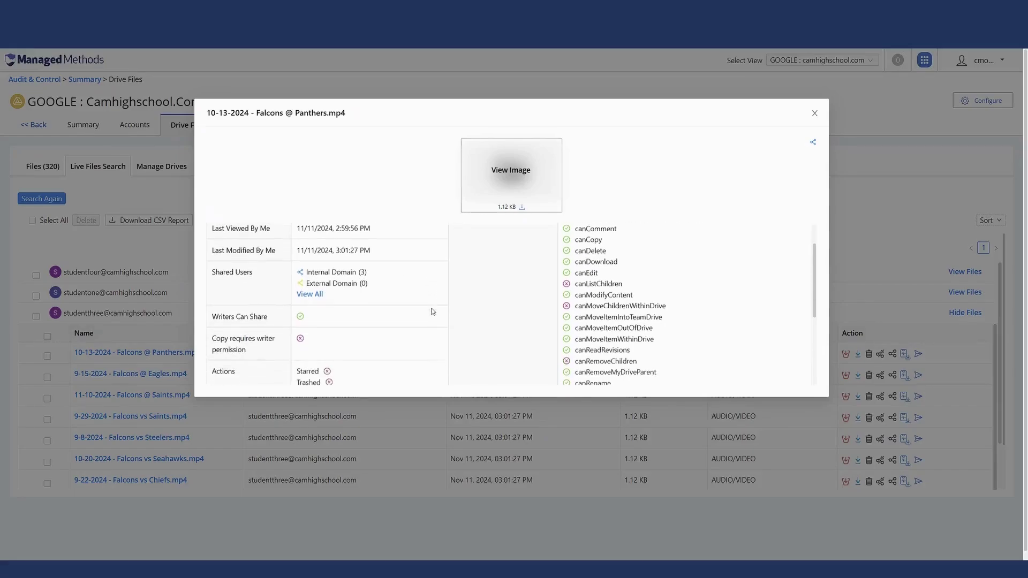
scroll(433, 312, down, 4)
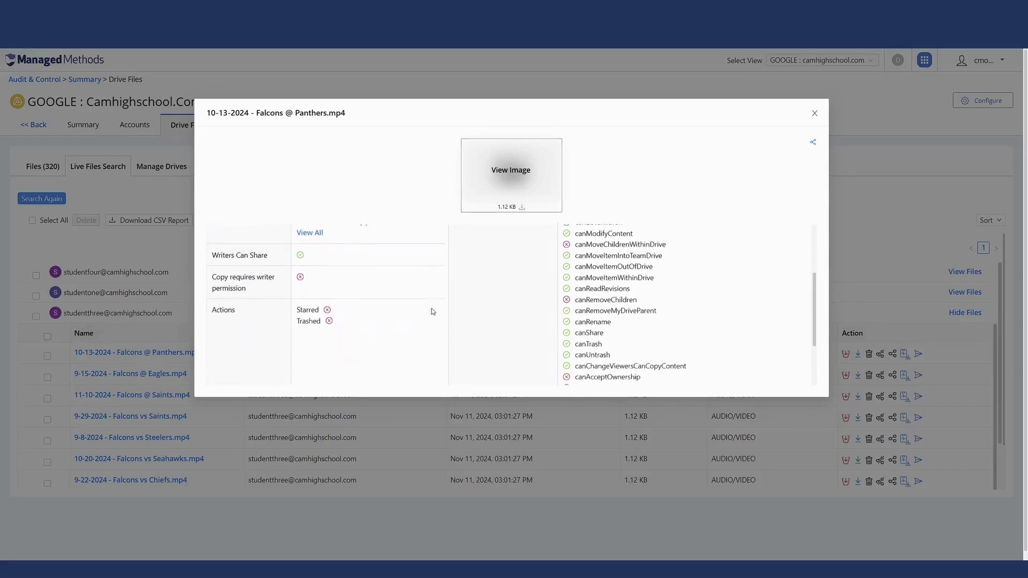
click(814, 113)
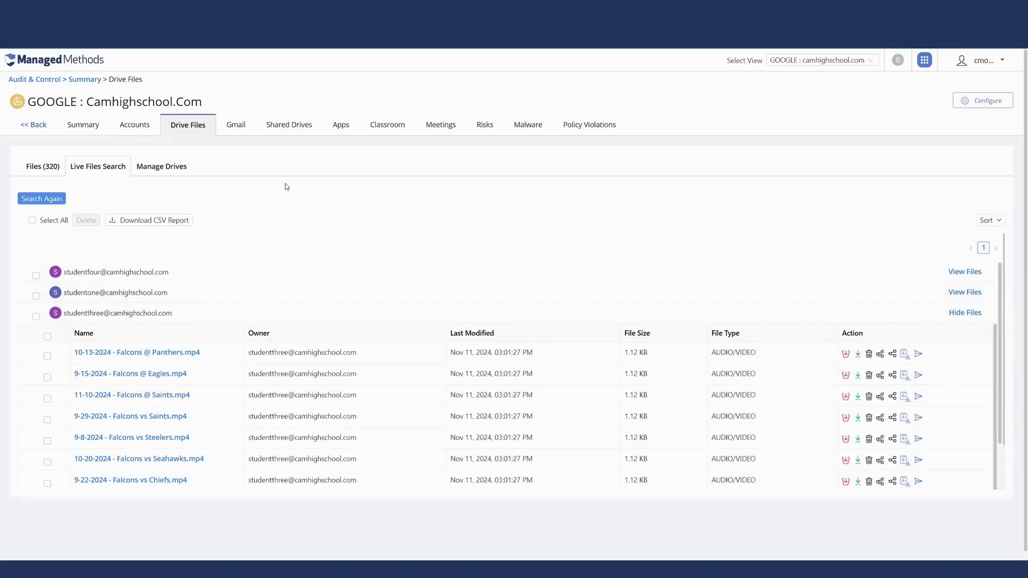
click(236, 124)
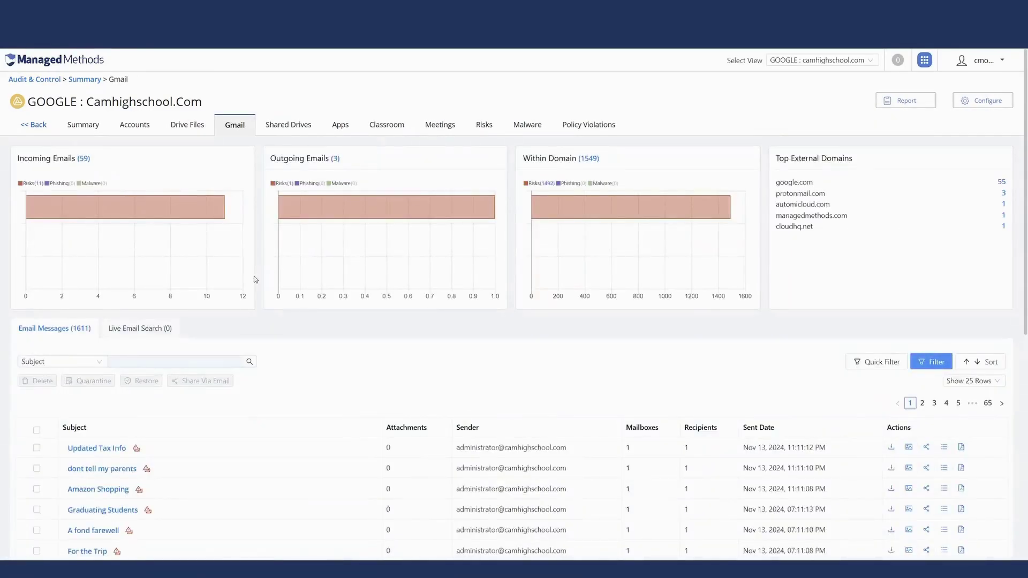
click(149, 329)
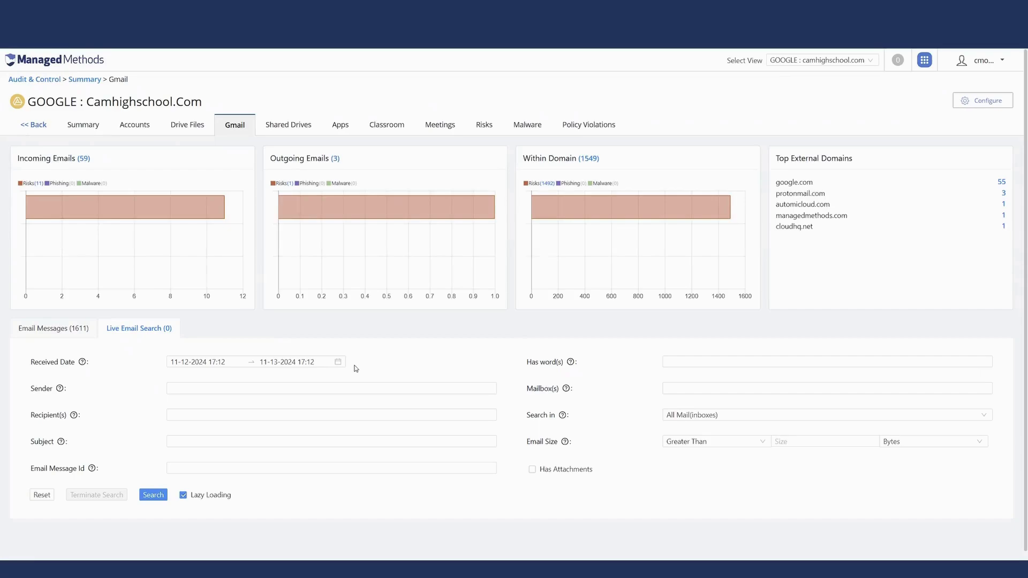
click(171, 362)
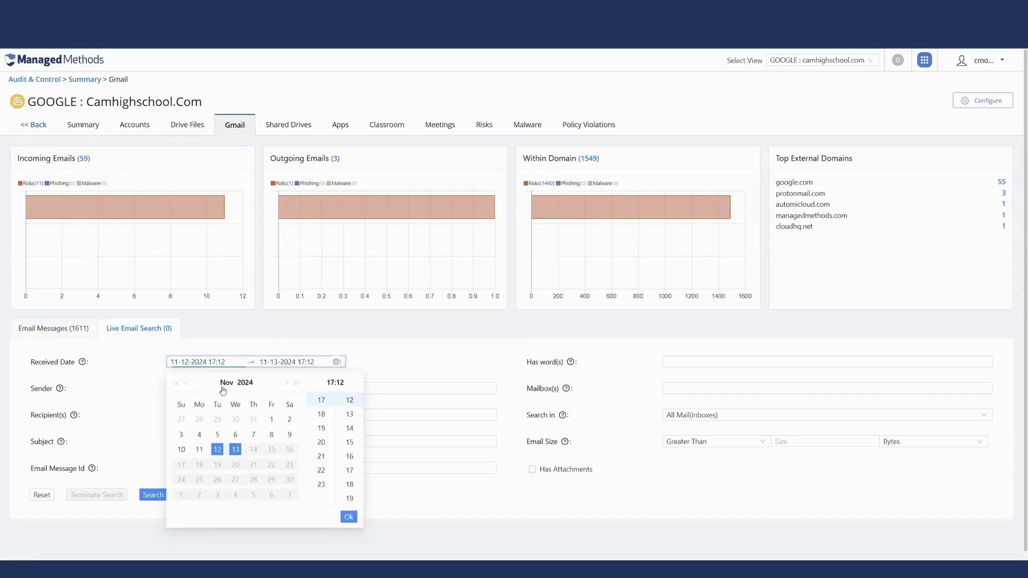
click(271, 420)
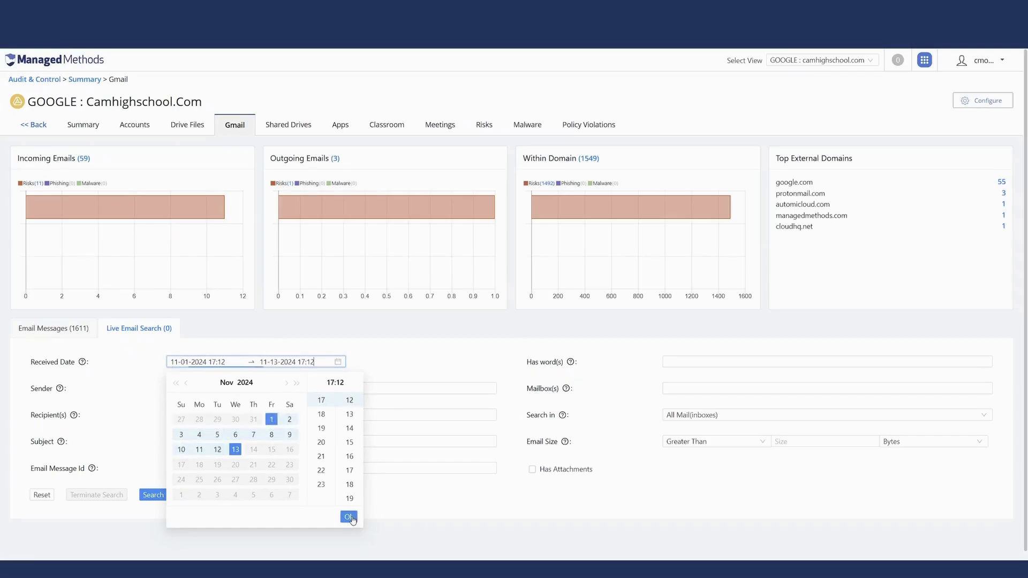
click(349, 517)
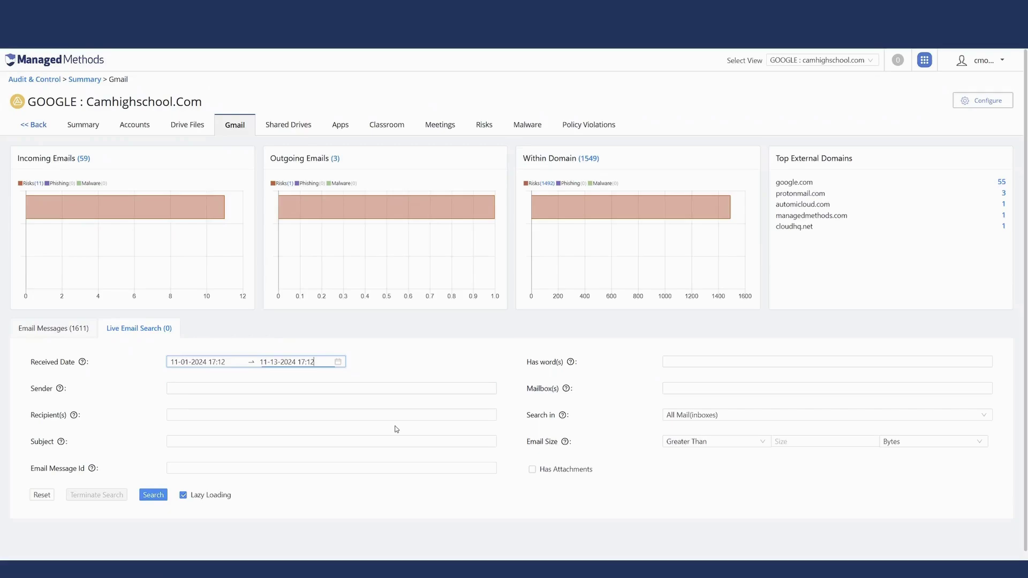
Look up "teacher" as the mailbox, choose the first suggested account, and run the live email search.
click(688, 390)
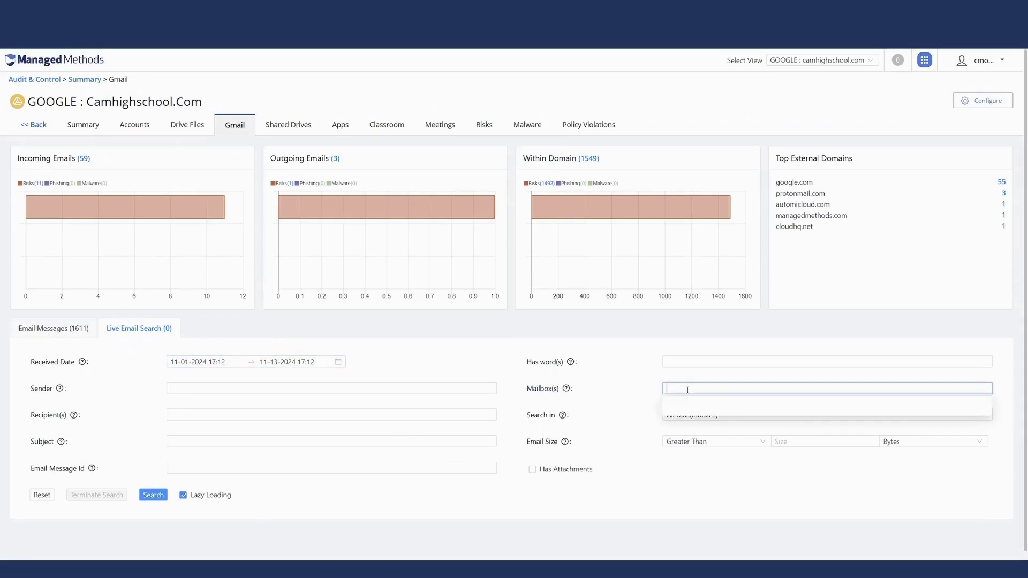
text(teacher)
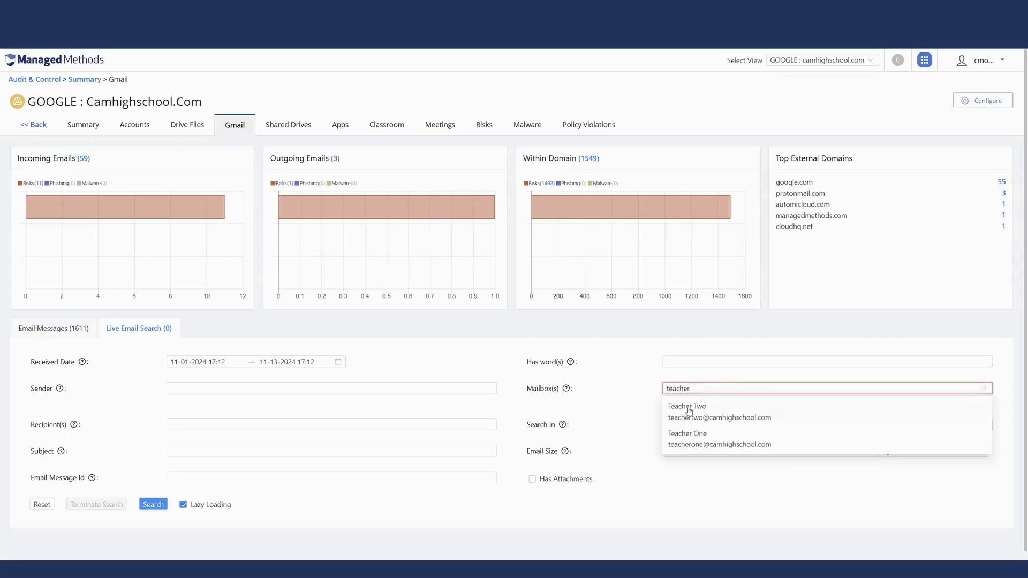
click(690, 411)
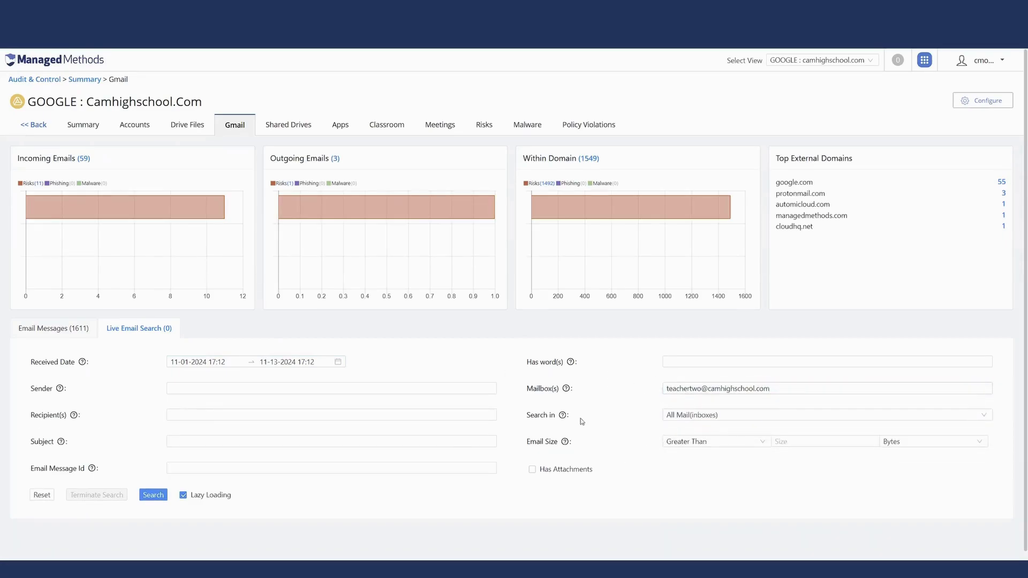
click(153, 495)
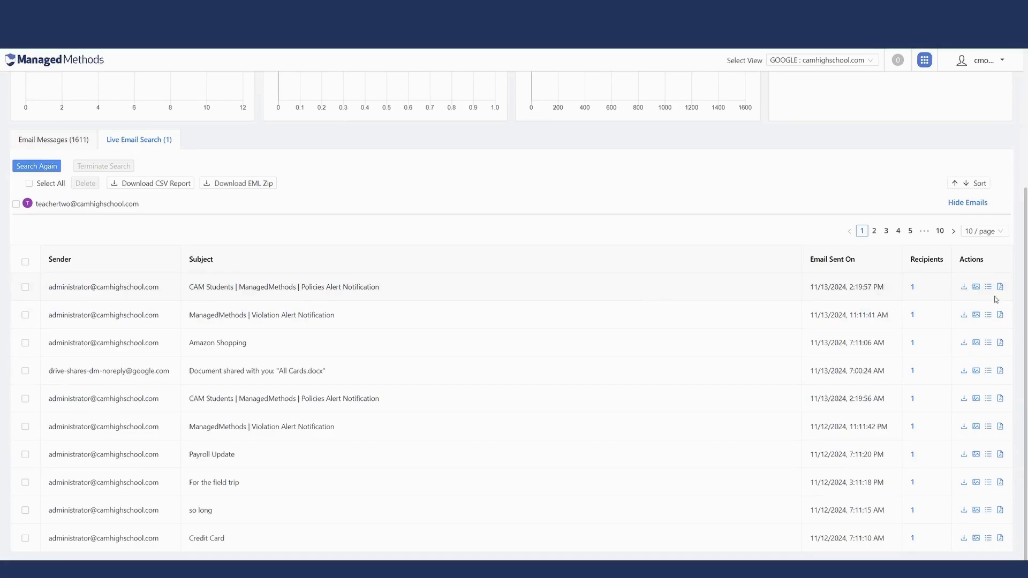
Select the first email in the search results, check its deletion options, and close the confirmation without deleting.
click(26, 287)
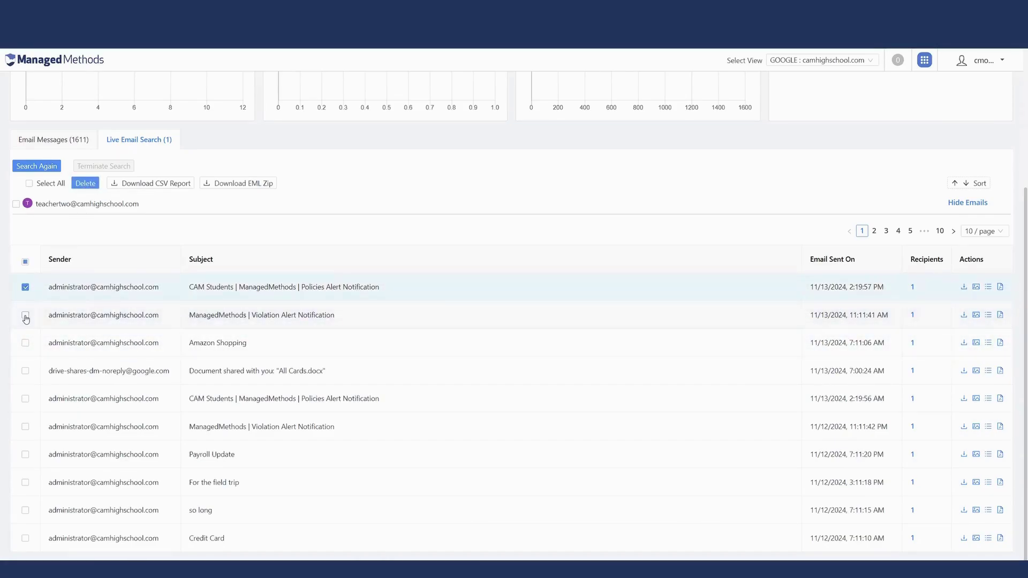
click(81, 186)
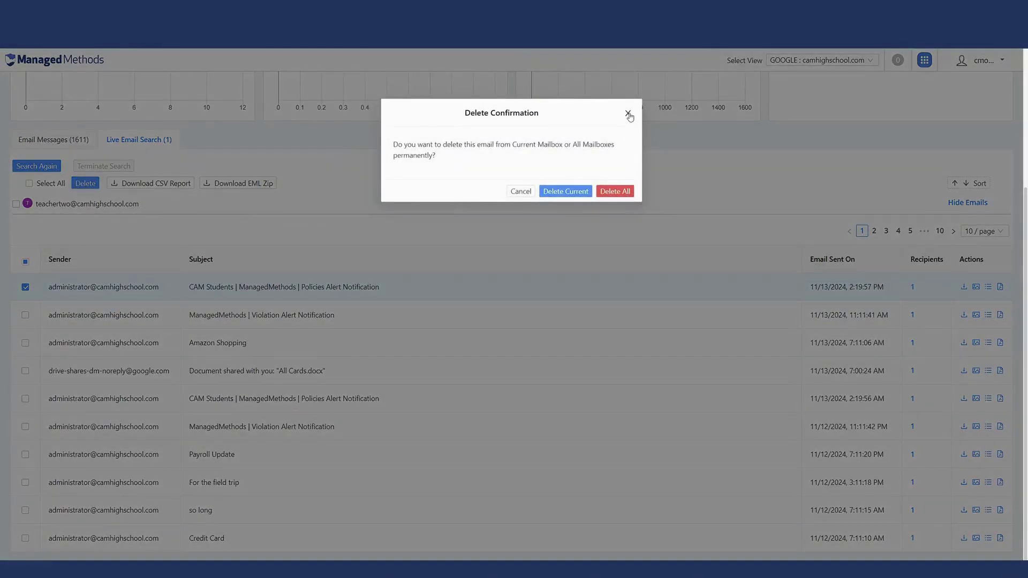
click(628, 114)
Select every email on the current results page and check the available page sizes without choosing another.
click(25, 262)
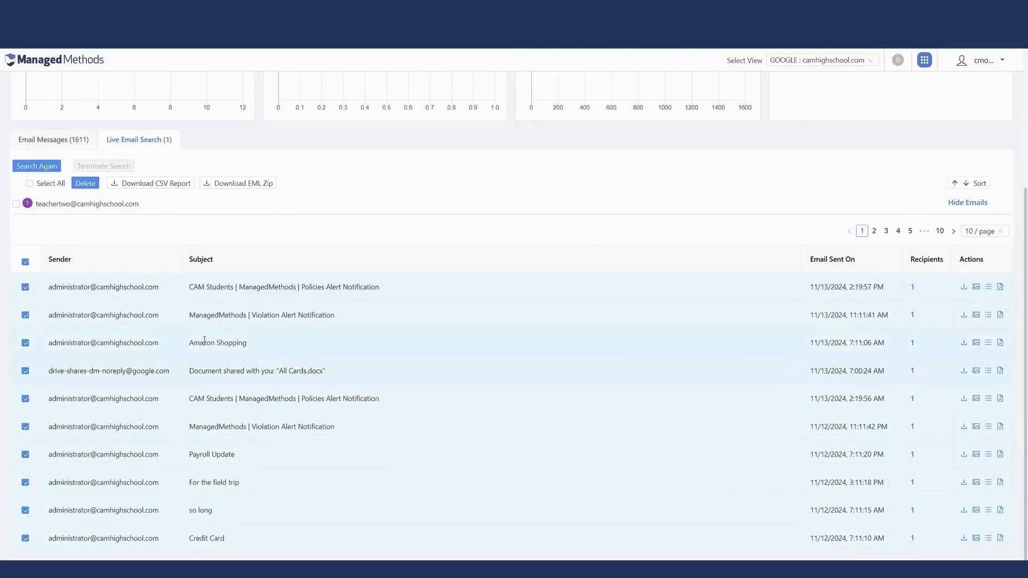
click(974, 232)
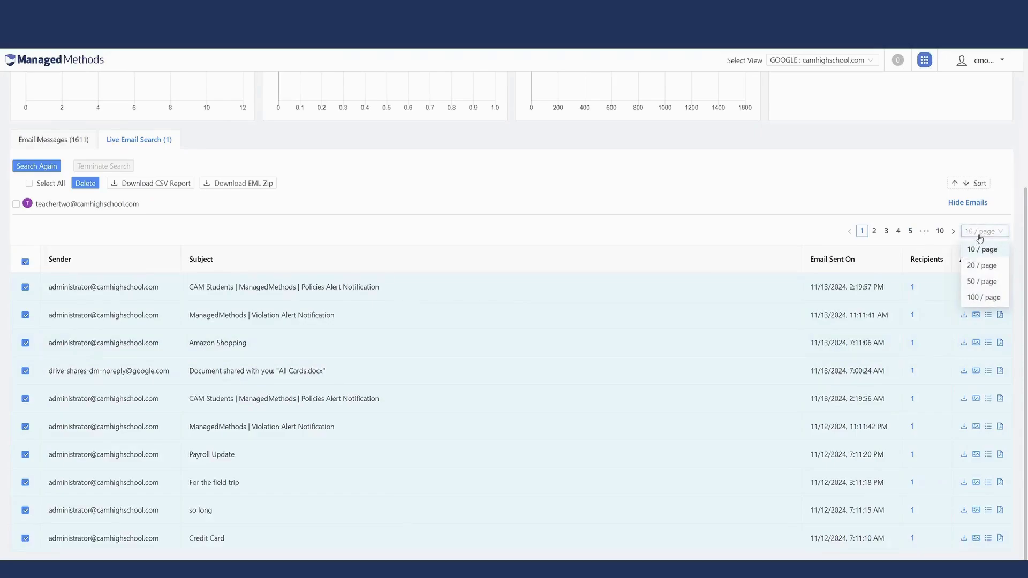
click(980, 232)
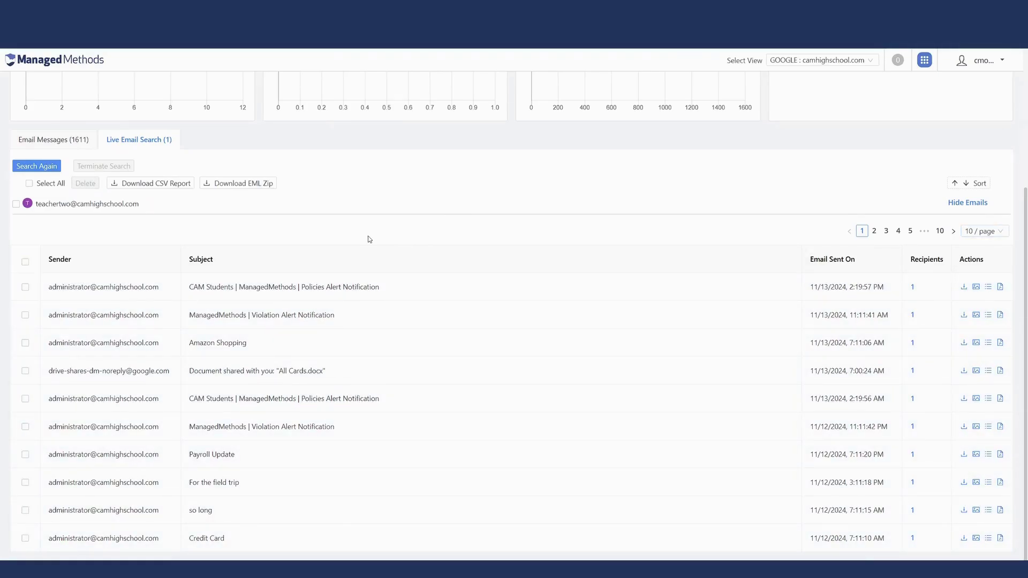
scroll(369, 239, up, 4)
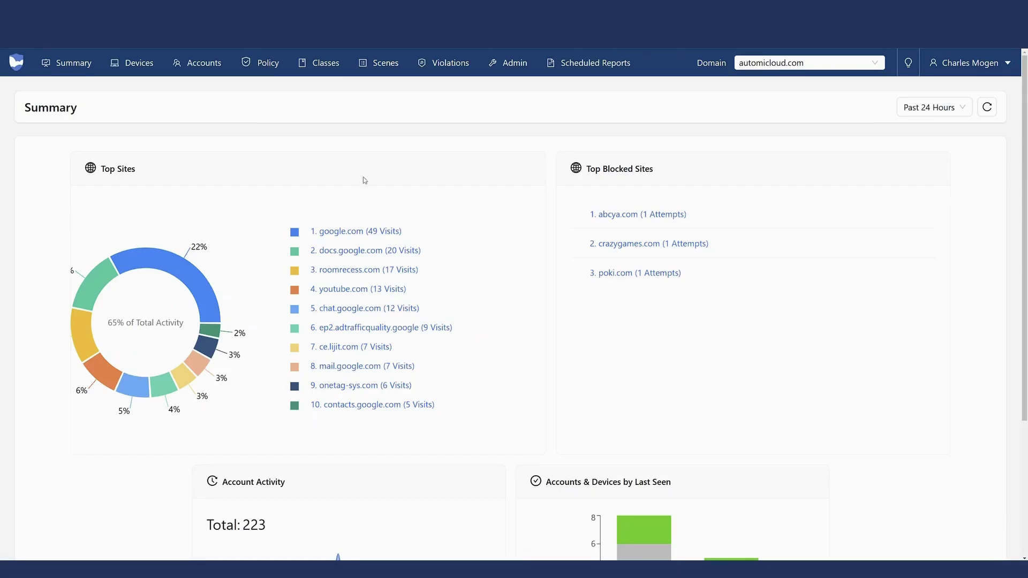
Open the risk policies for automicloud.com and view the available organizational units, keeping Domain selected.
click(266, 62)
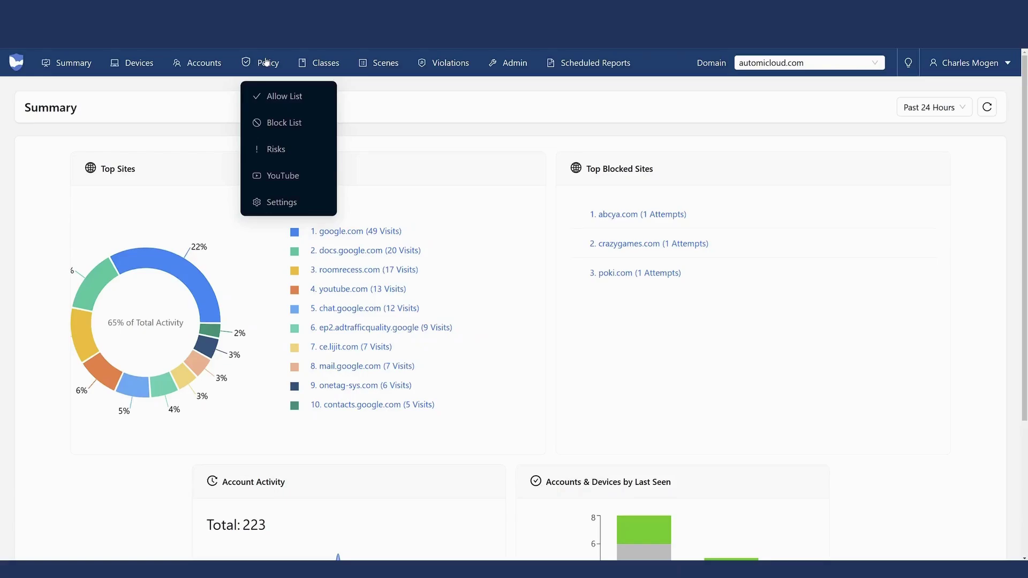
click(273, 154)
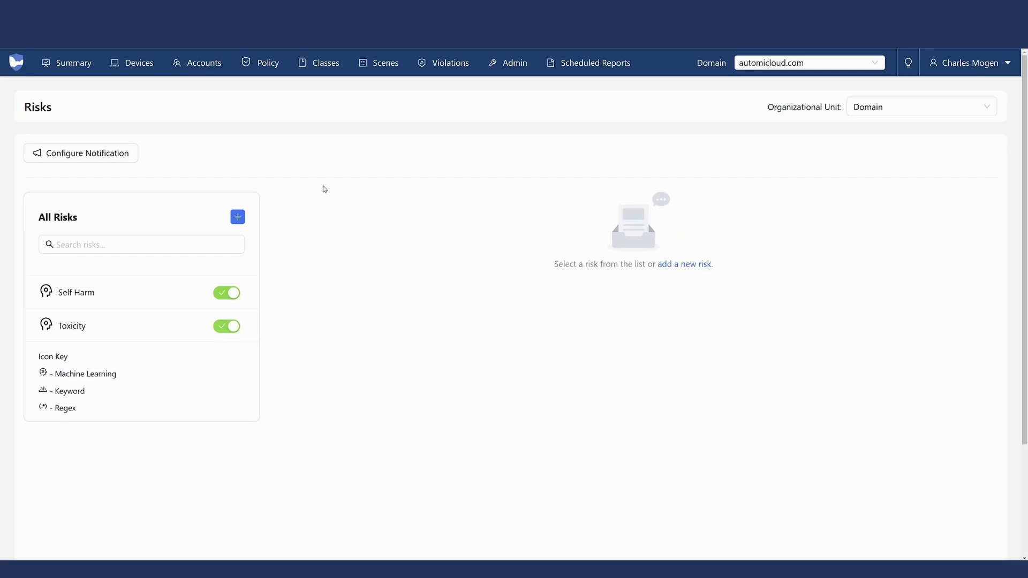
click(876, 110)
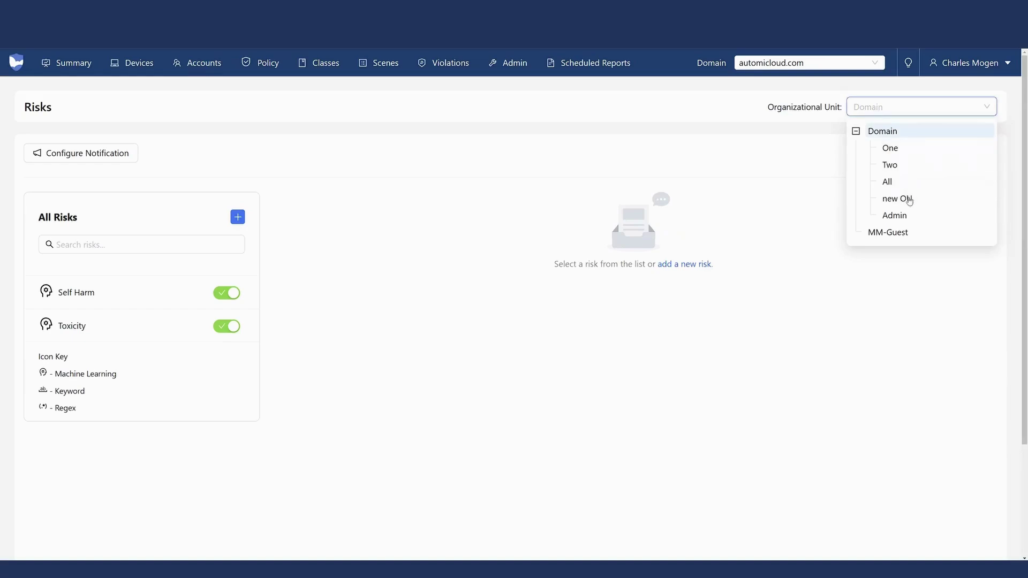
click(578, 193)
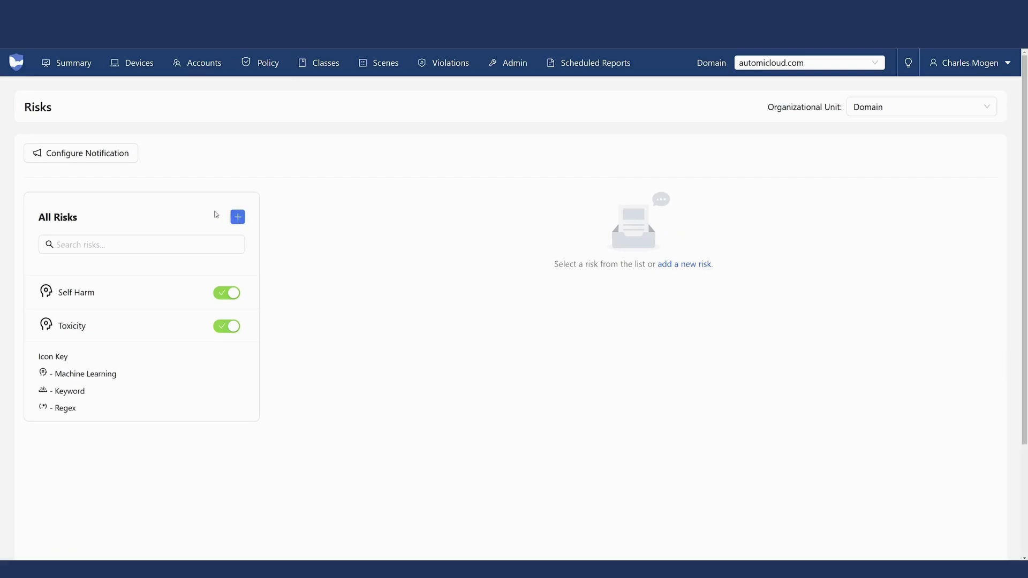
Examine the Self Harm risk's thresholds and notification schedule, check the domain-wide risk notification settings, and close both without saving.
click(162, 293)
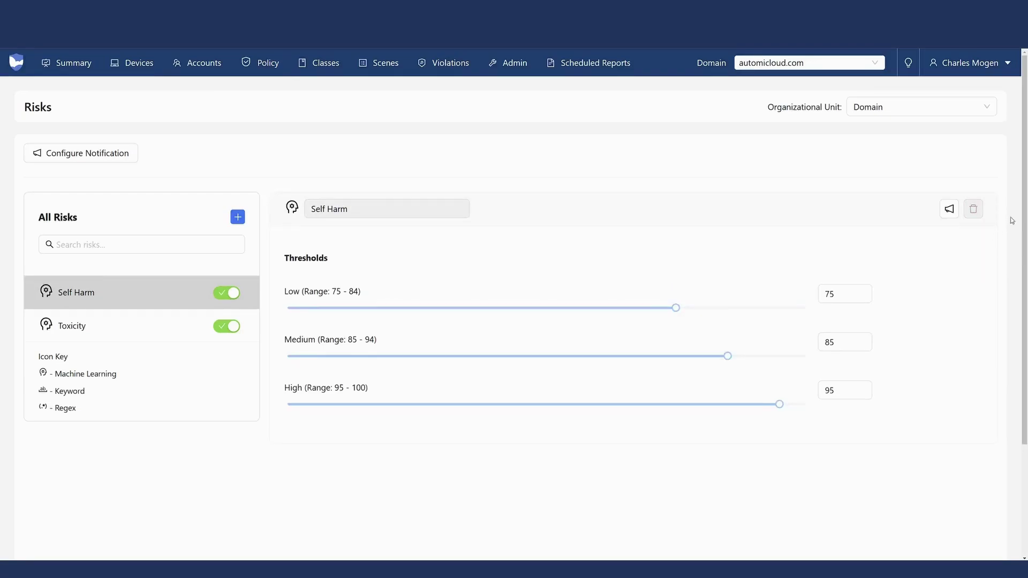
click(950, 209)
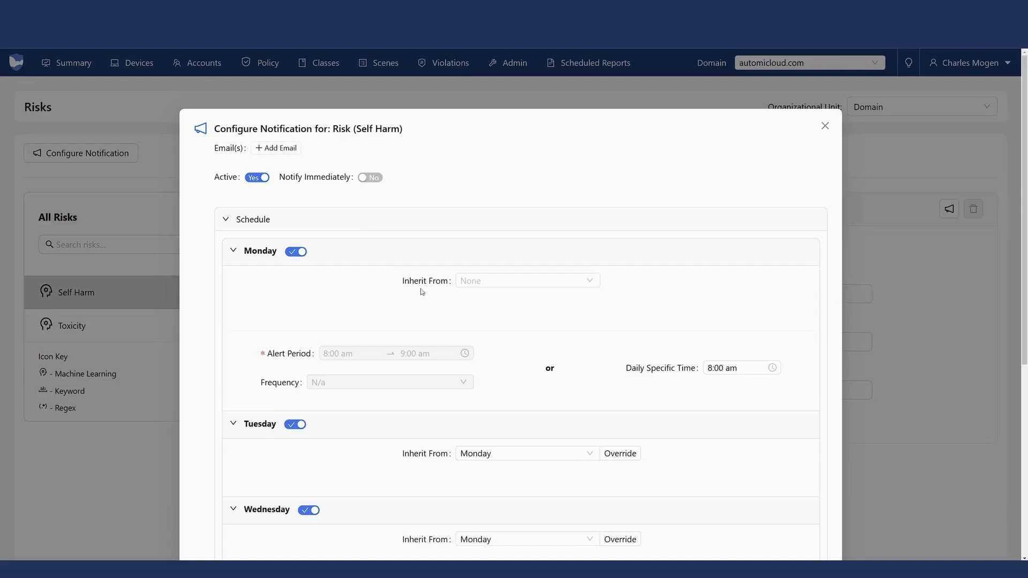
scroll(535, 312, down, 2)
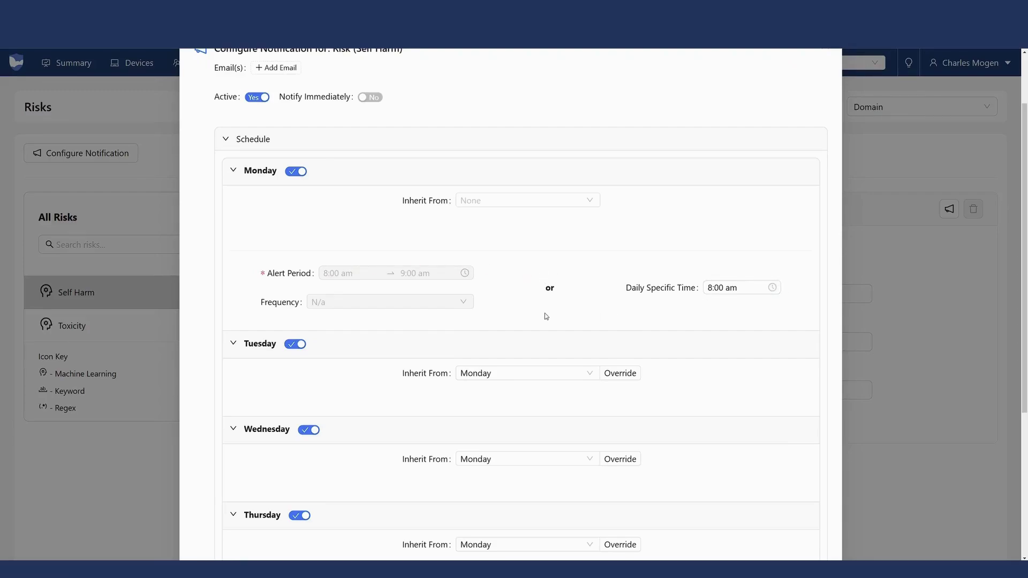
scroll(544, 313, down, 1)
scroll(544, 314, down, 4)
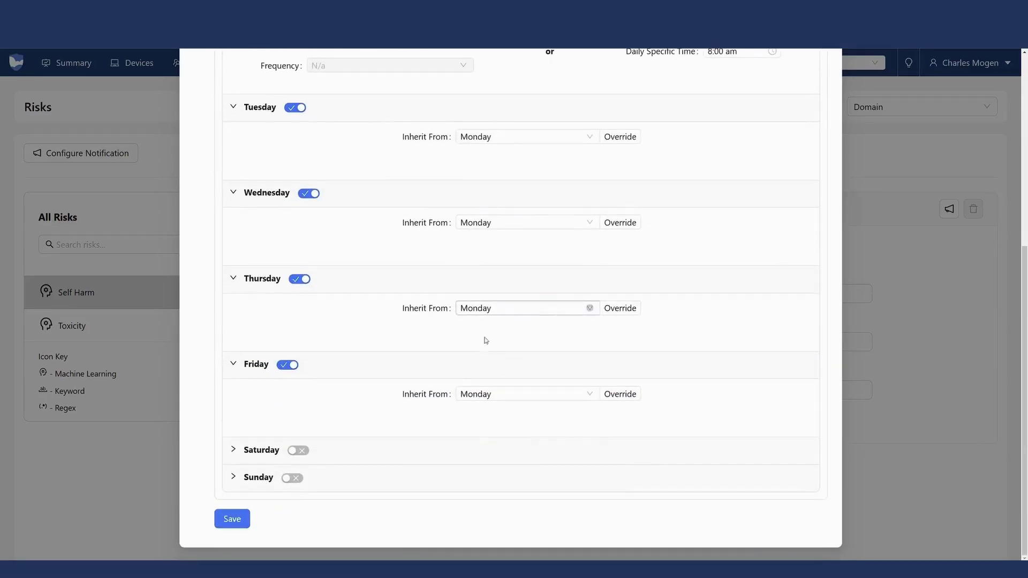
scroll(377, 486, up, 6)
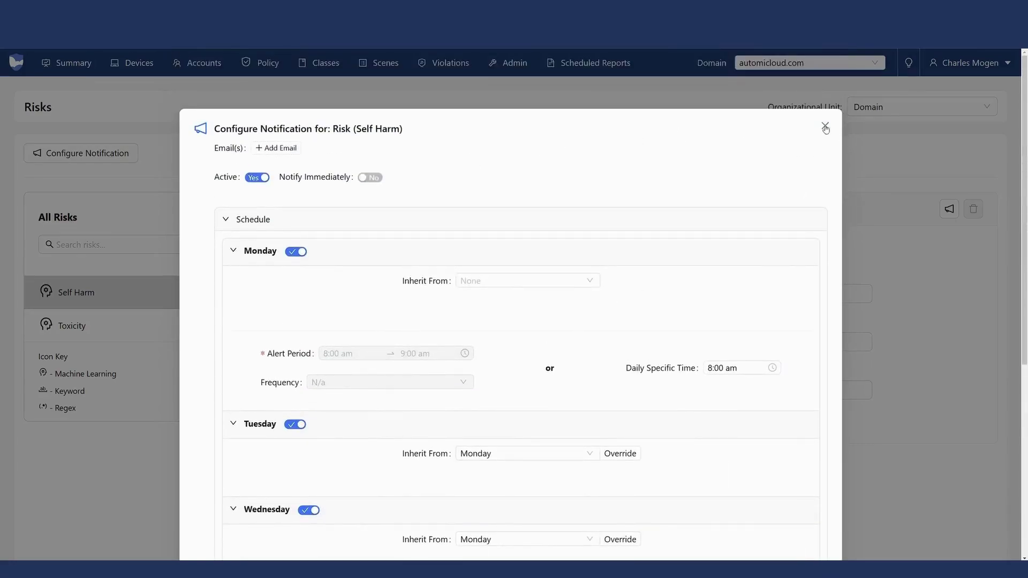
click(825, 127)
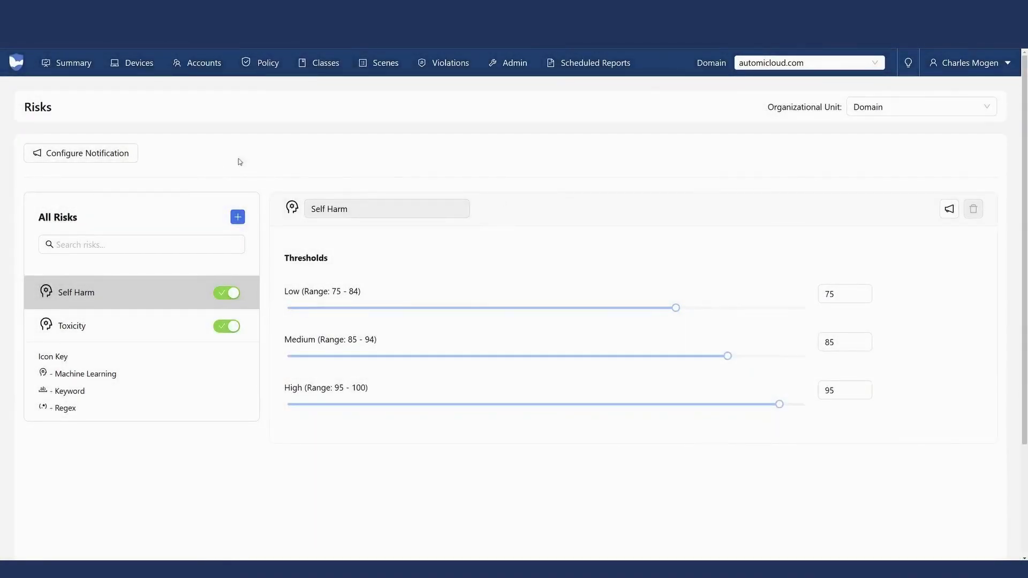
click(128, 156)
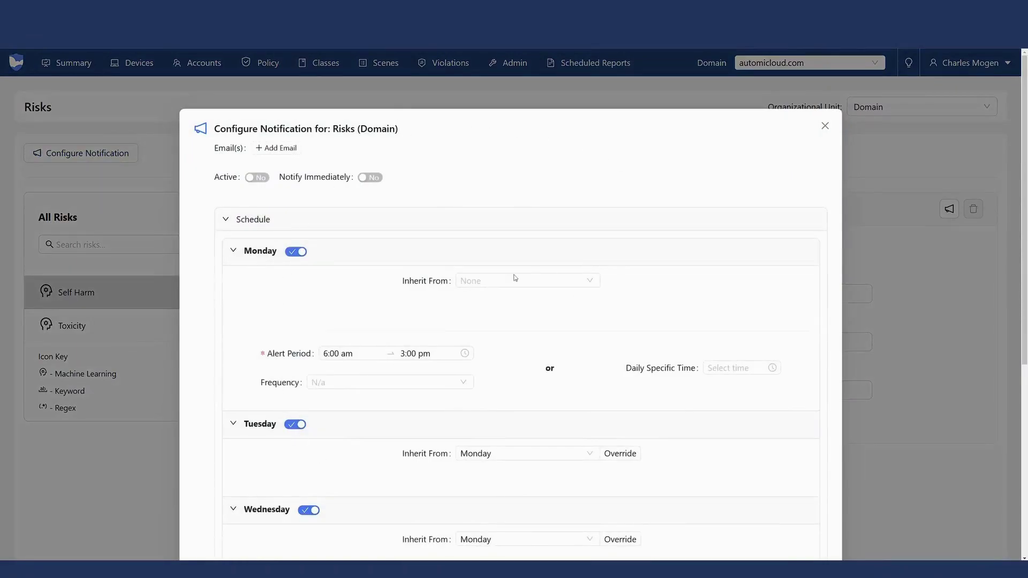
click(825, 126)
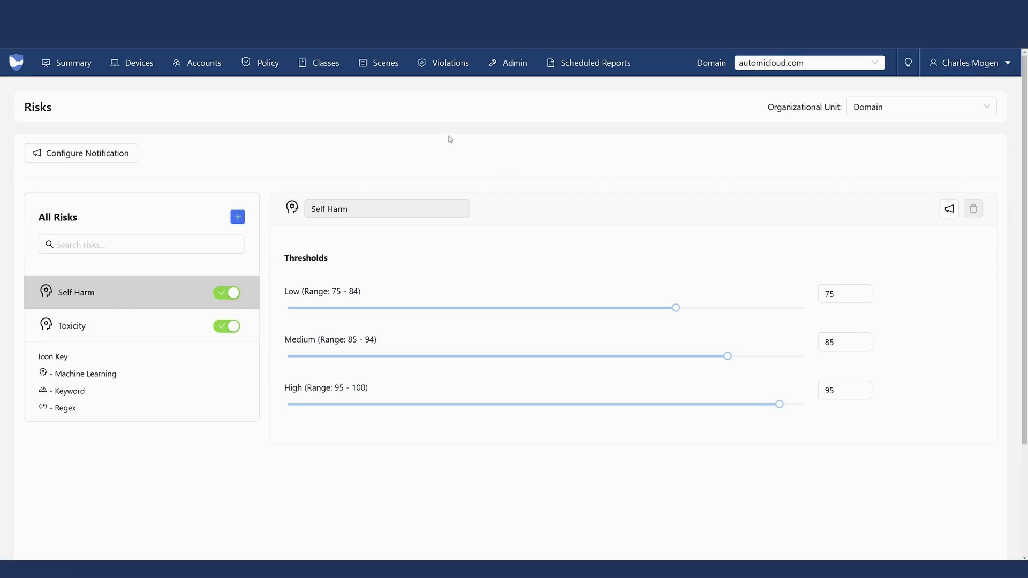
Open the violations log, review the listed entries, and show only the Input violations.
click(439, 67)
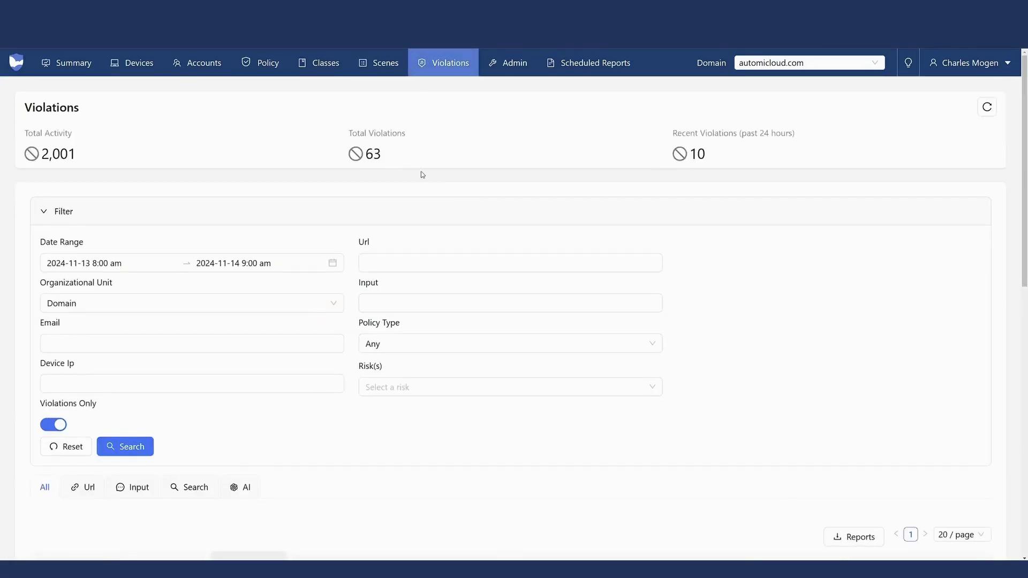
scroll(422, 174, down, 1)
scroll(422, 174, down, 4)
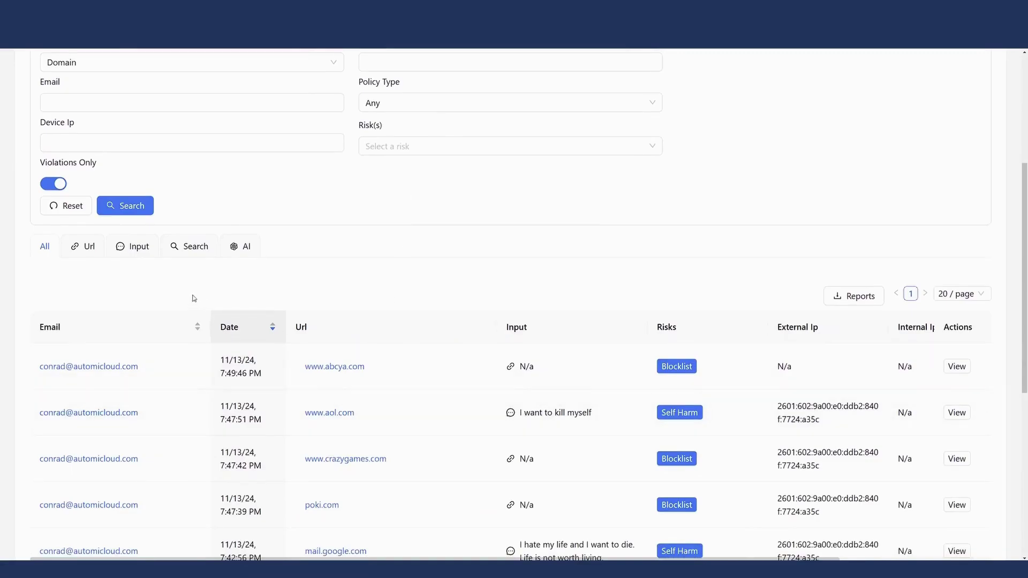
click(132, 254)
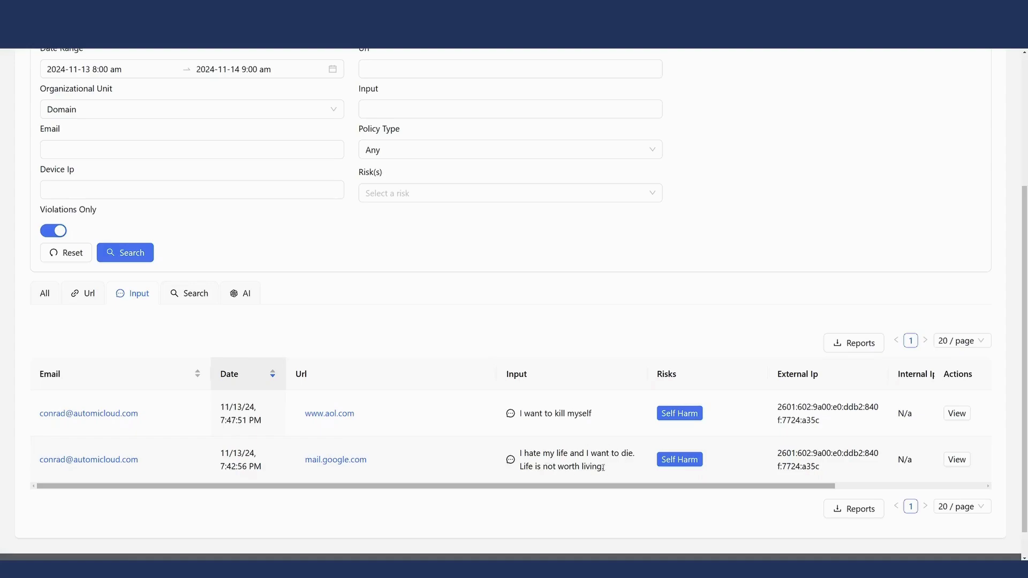
mouse_move(677, 461)
mouse_move(958, 460)
Show only the Search violations and review the flagged search queries and their risks.
click(187, 294)
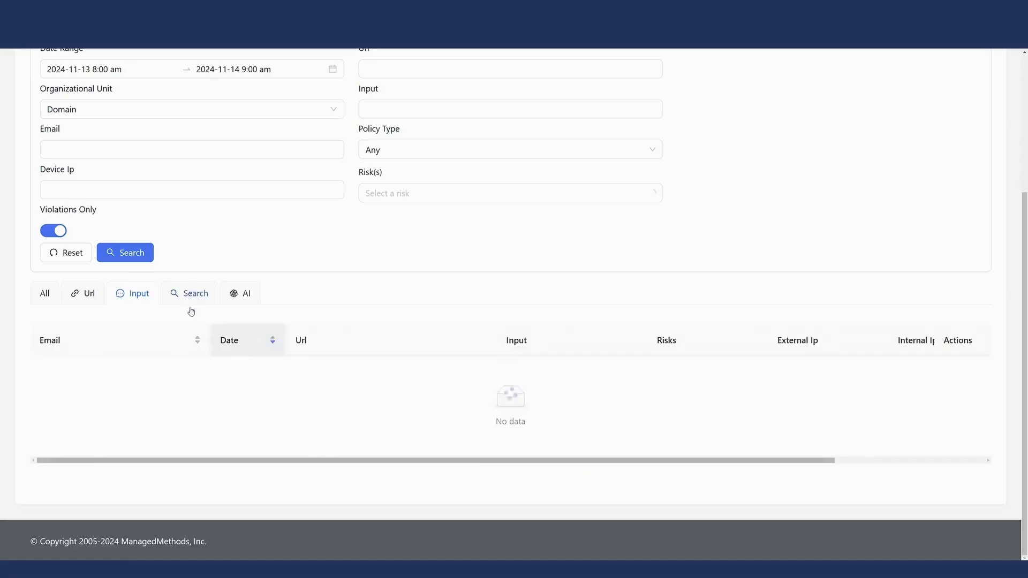
scroll(387, 453, down, 2)
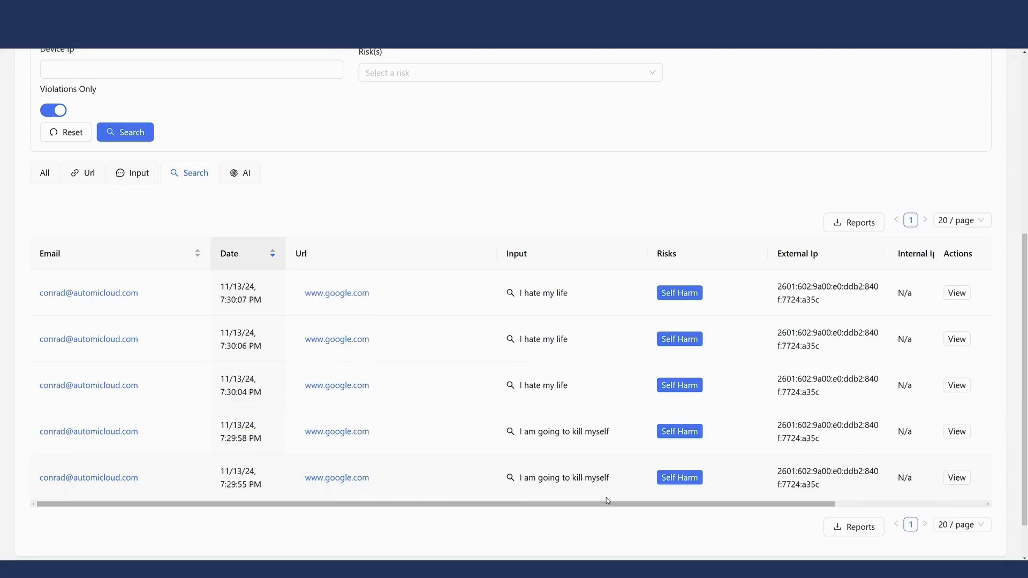
scroll(606, 497, up, 5)
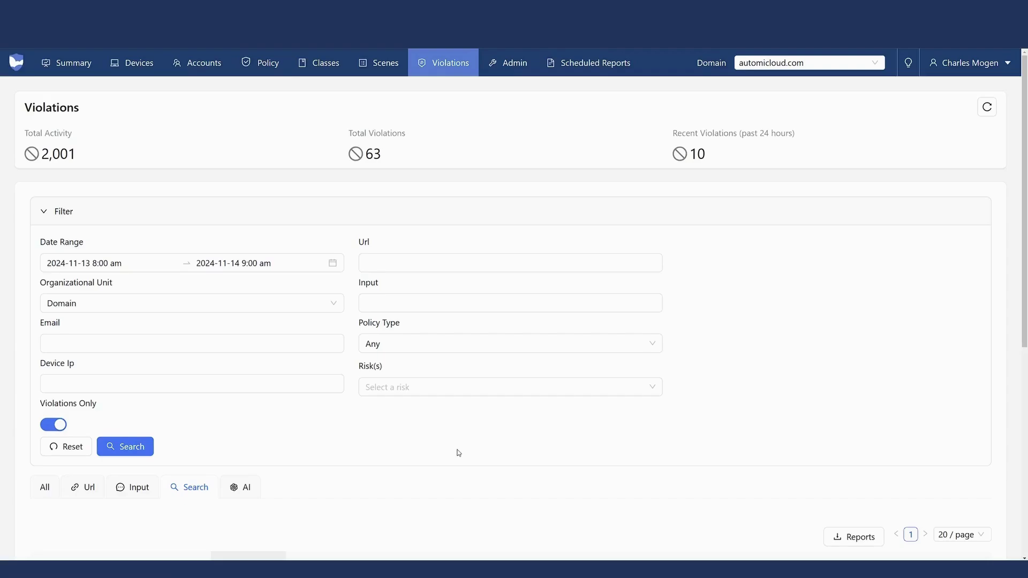
Open the devices overview and review each listed device's logged-in account, last known location and last contact time.
click(137, 72)
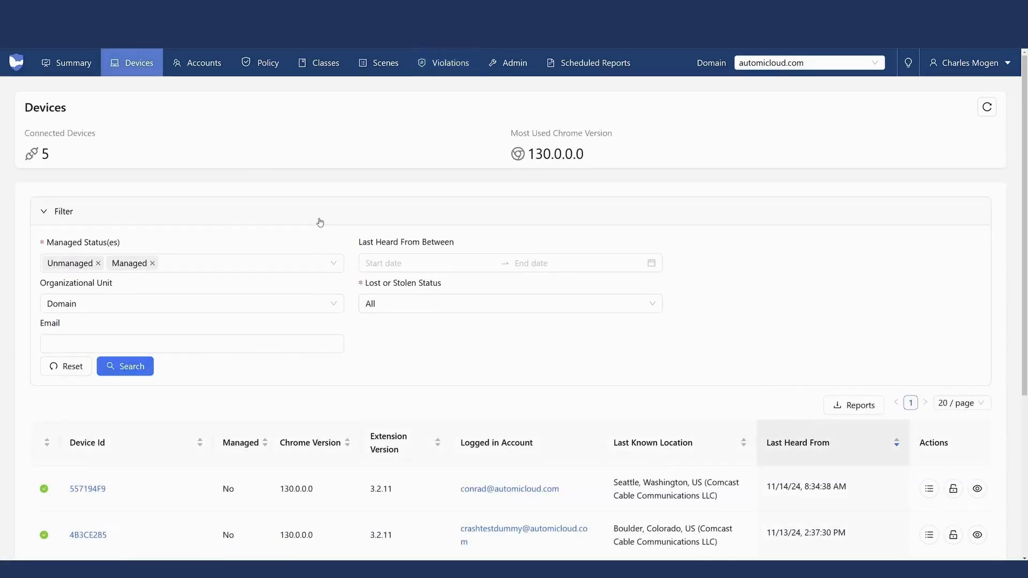
scroll(367, 294, down, 2)
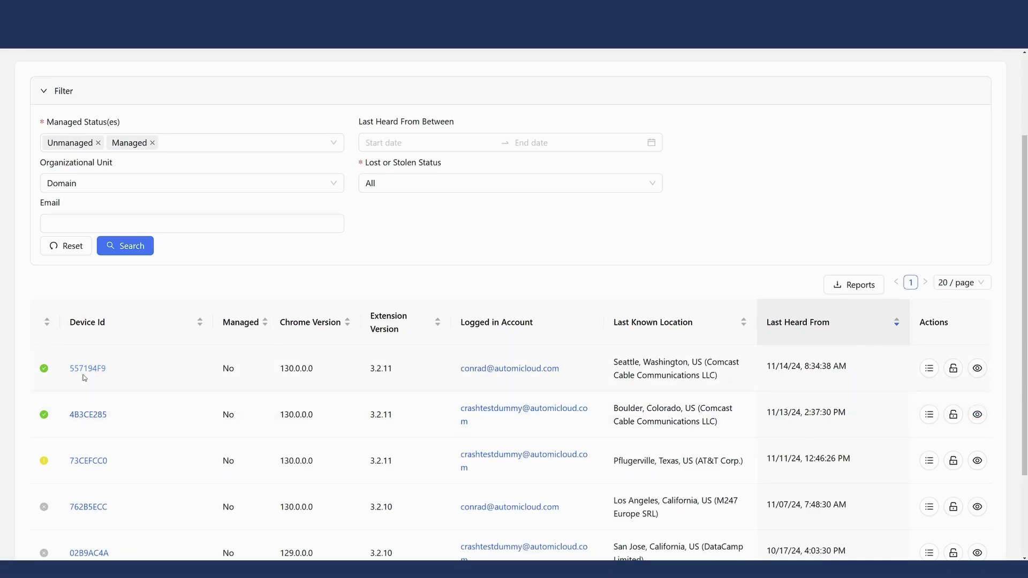
Open the details of the device in Boulder, Colorado, view its tracked location on the map, review its logged-in account, and leave the details.
scroll(140, 434, down, 1)
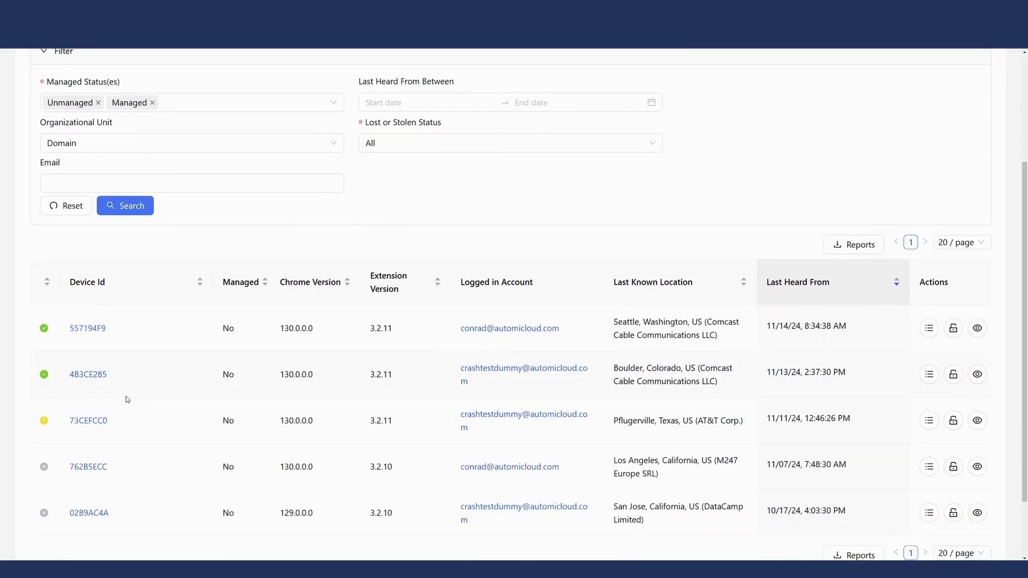
click(89, 374)
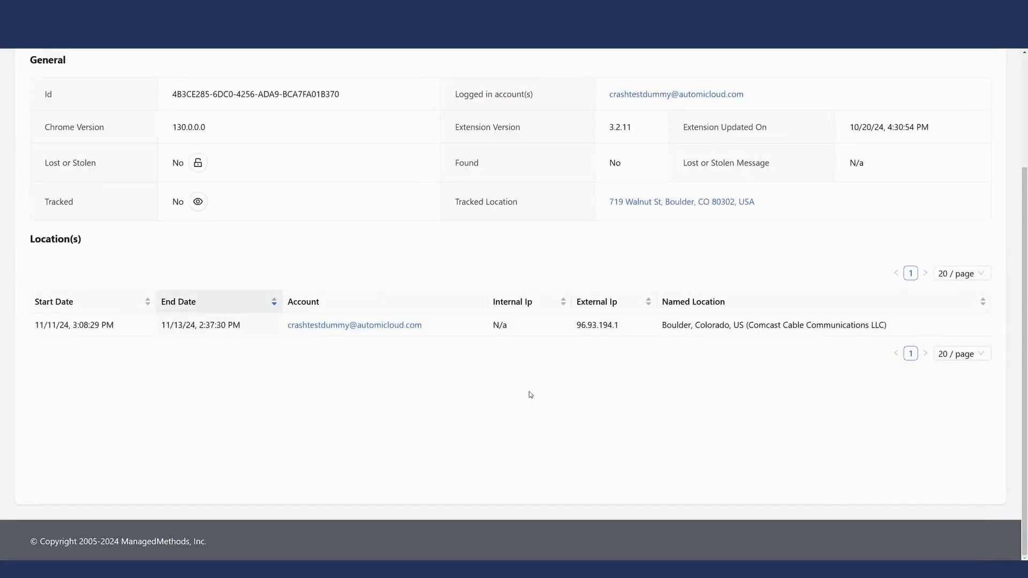
scroll(507, 396, up, 3)
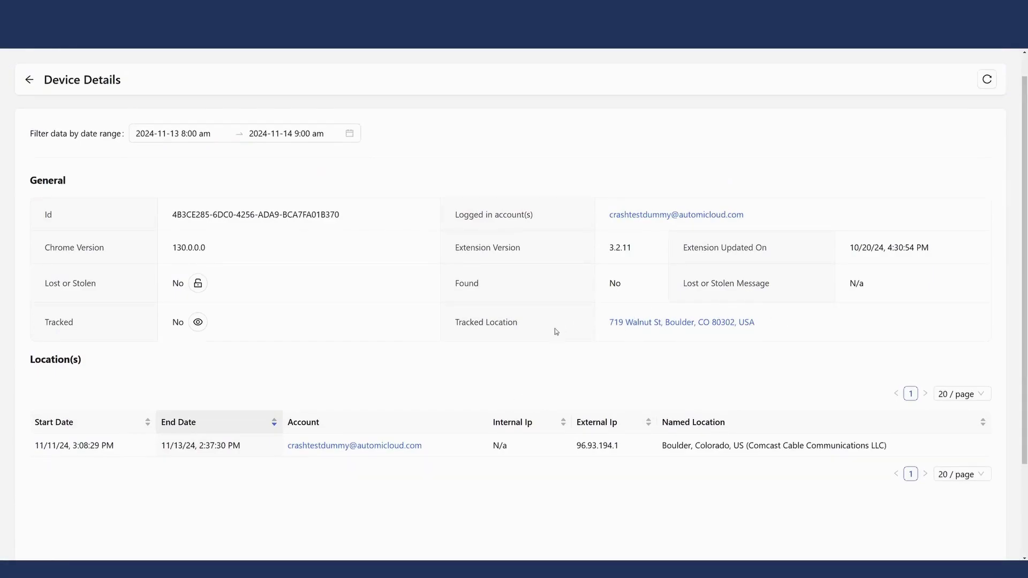
click(661, 322)
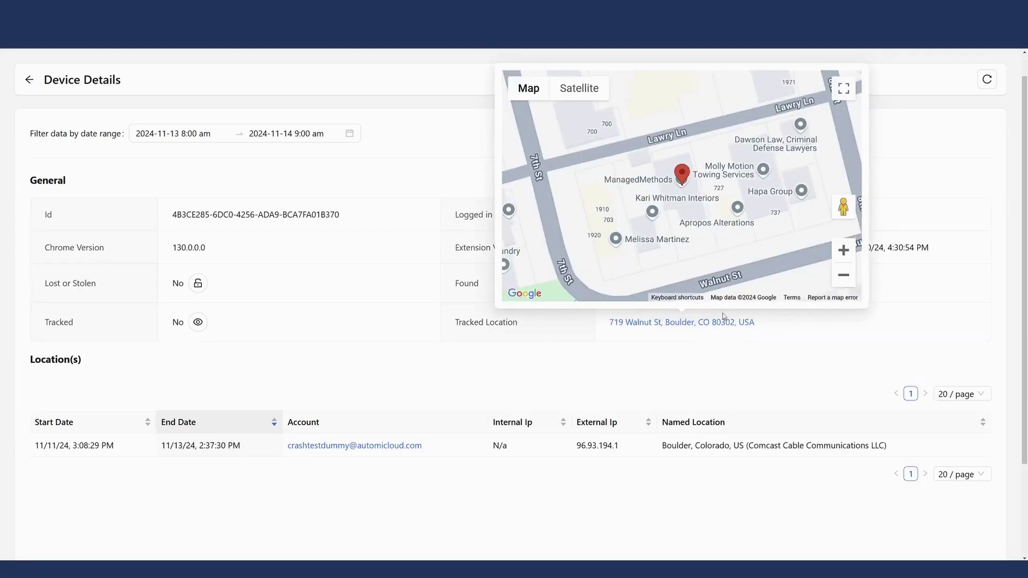
click(705, 363)
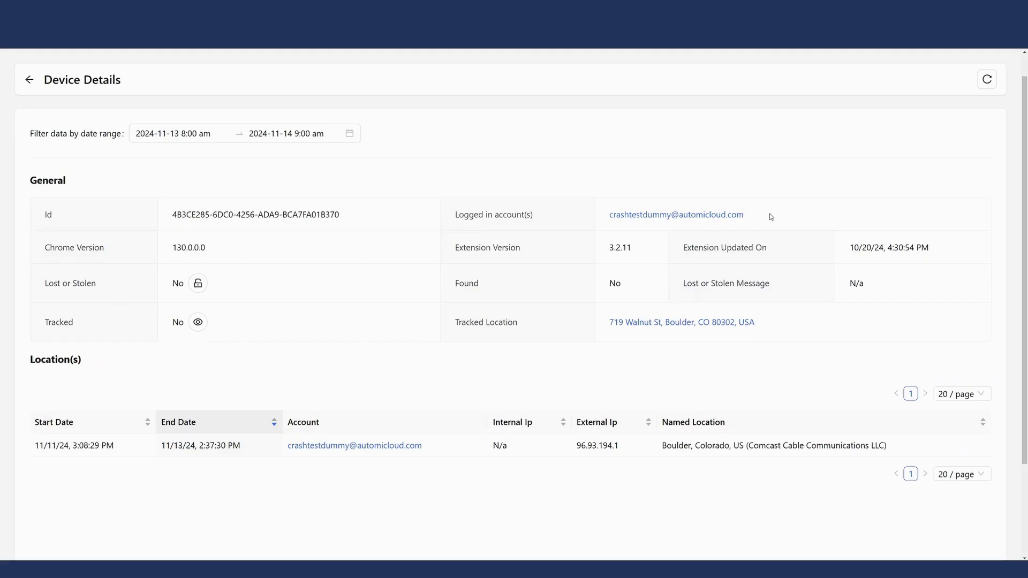
drag(450, 216, 555, 217)
click(555, 218)
scroll(462, 386, up, 1)
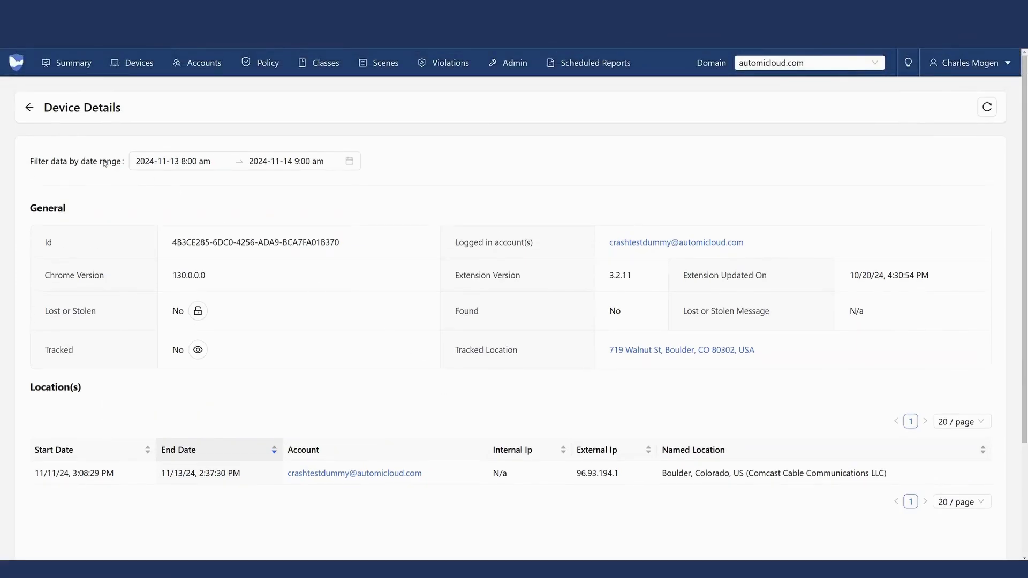
click(30, 109)
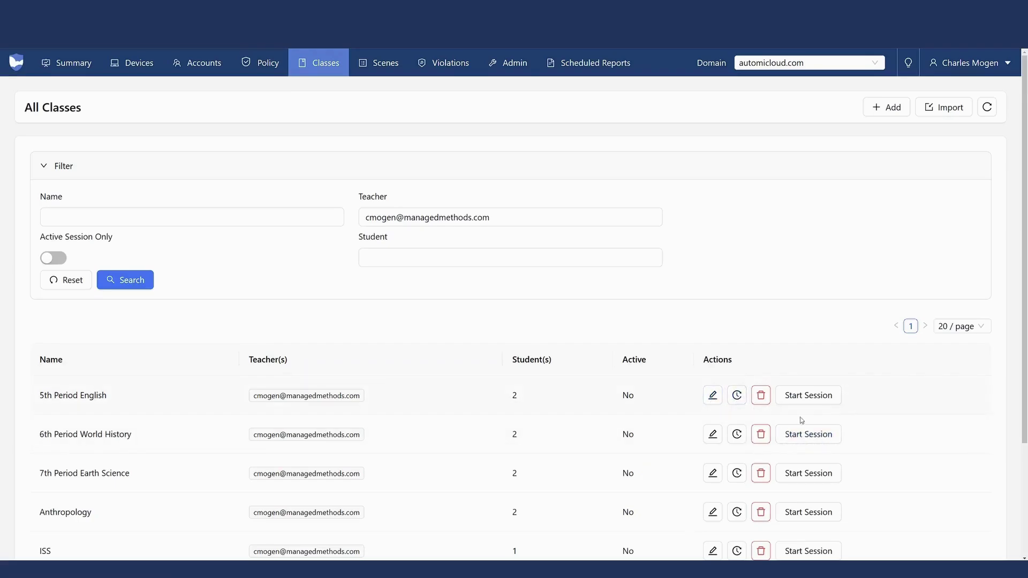
Start the Main session for the 5th Period English class, view the connected student's live screen, and close that view.
click(811, 403)
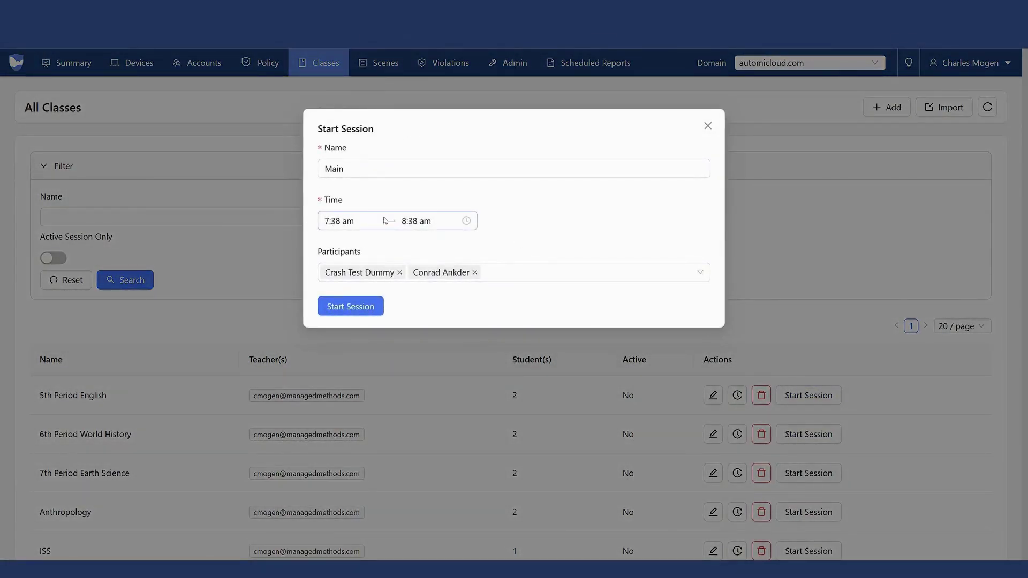
click(372, 308)
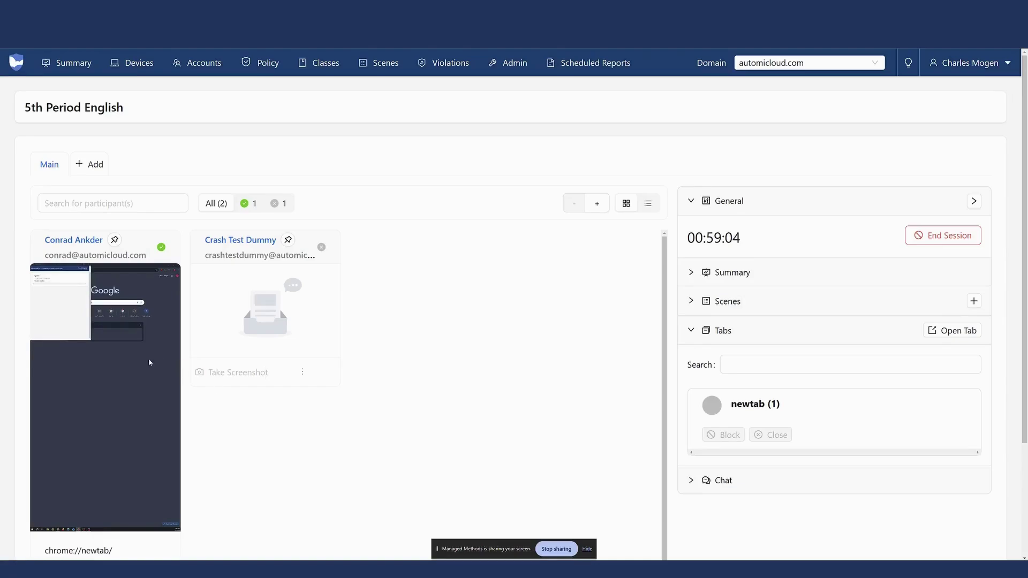
click(162, 435)
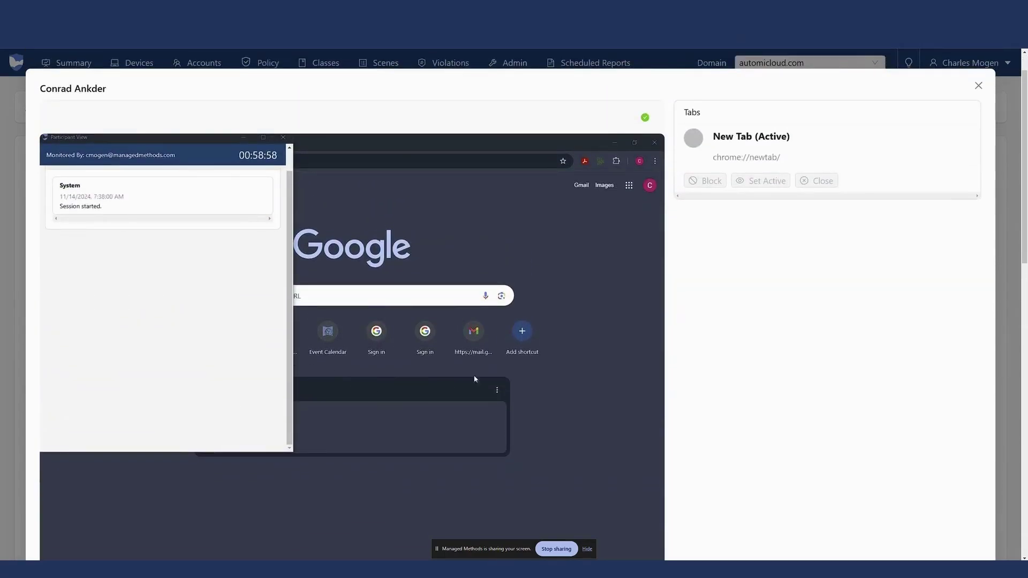
click(978, 86)
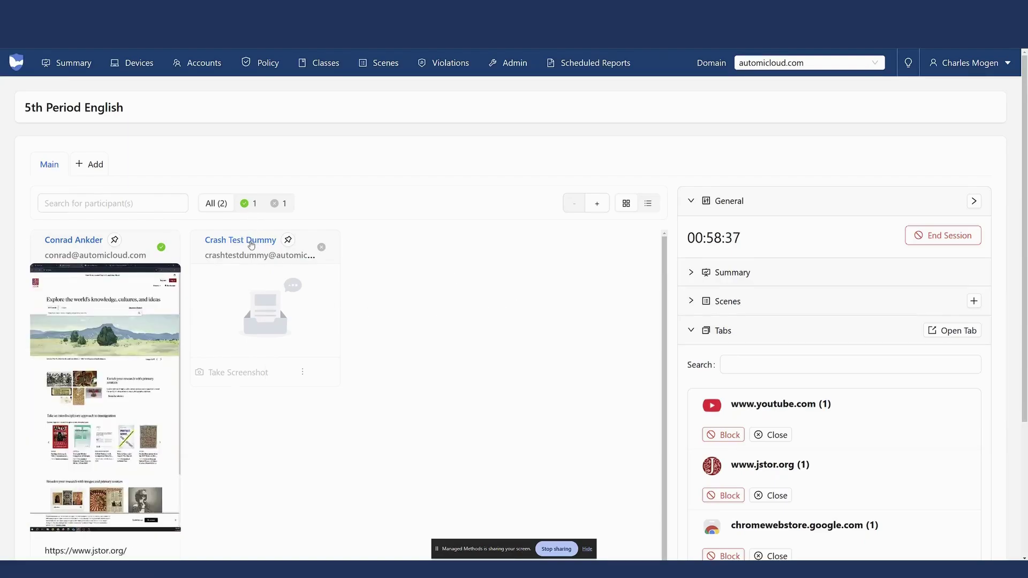
Check the disconnected participant's options, filter the session to connected participants only, and compare the list and grid layouts.
click(302, 371)
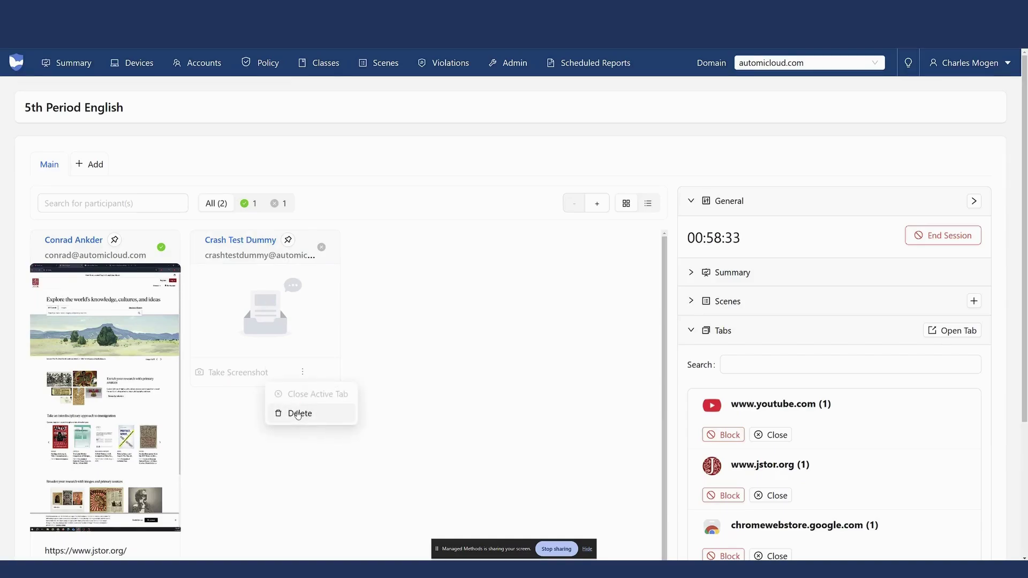
click(367, 238)
click(248, 203)
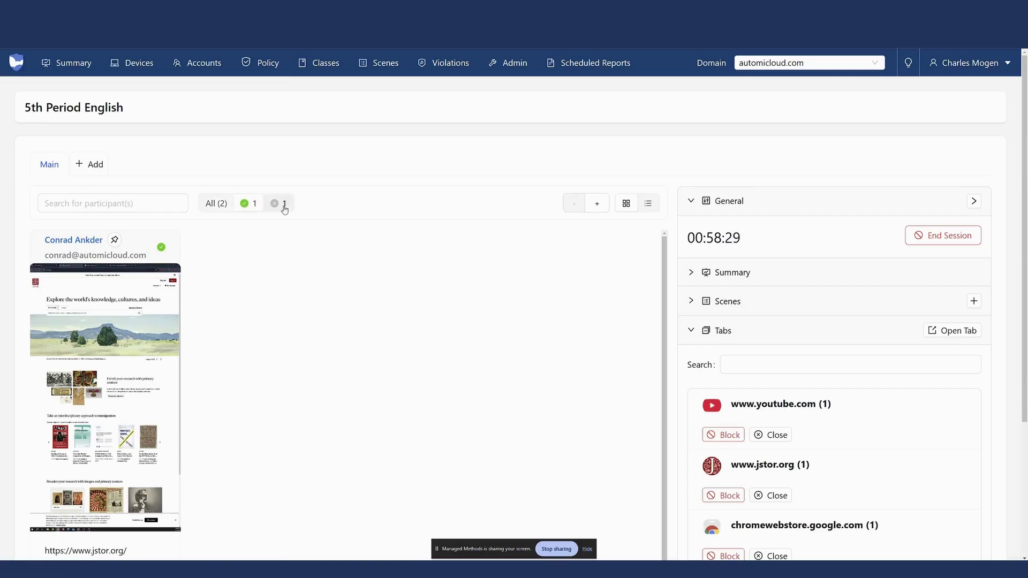
click(284, 209)
click(249, 210)
click(647, 203)
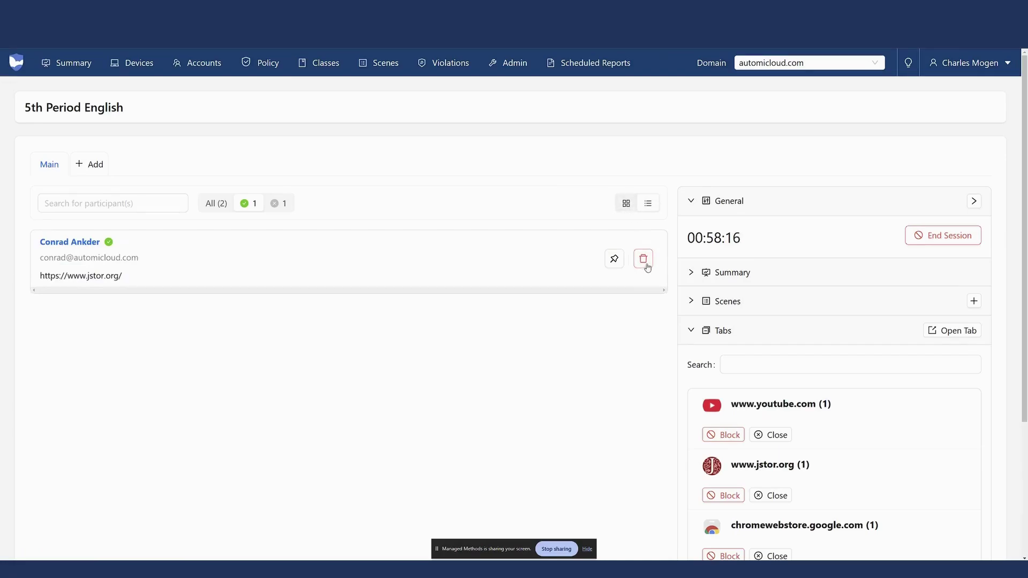
click(625, 204)
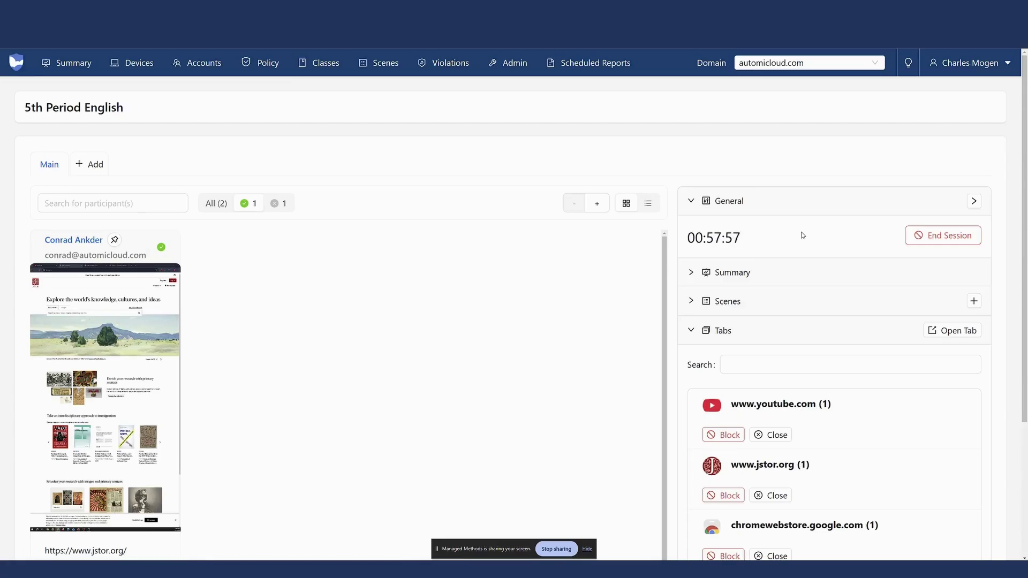
Expand the session's summary and scenes, and check the options for adding a scene.
click(789, 272)
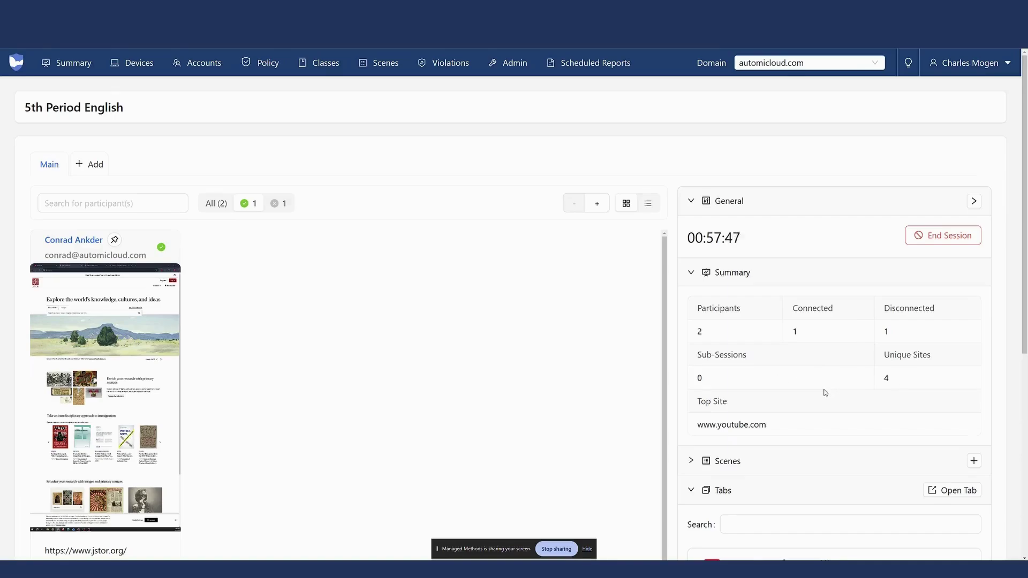
scroll(803, 385, down, 3)
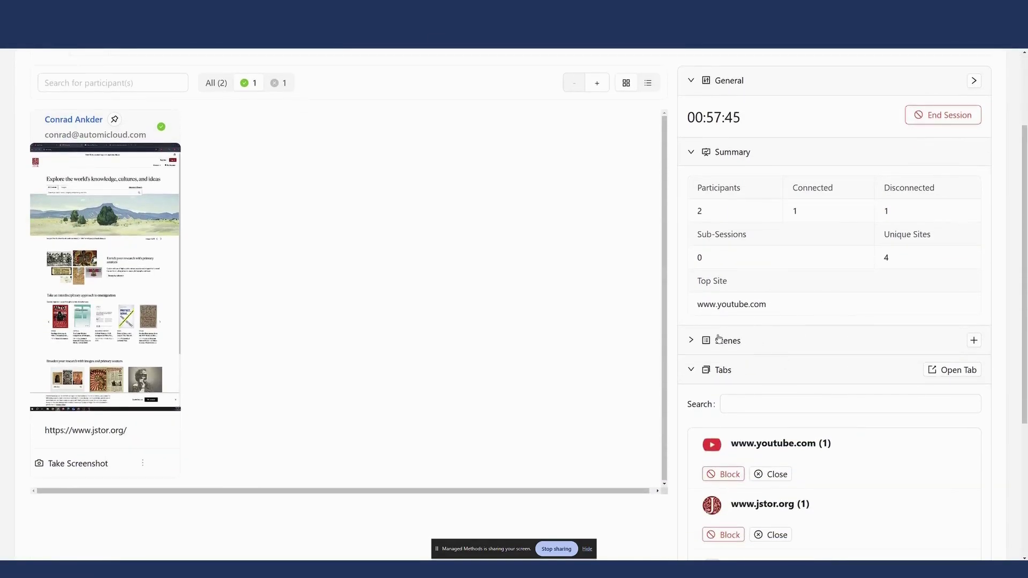
click(719, 339)
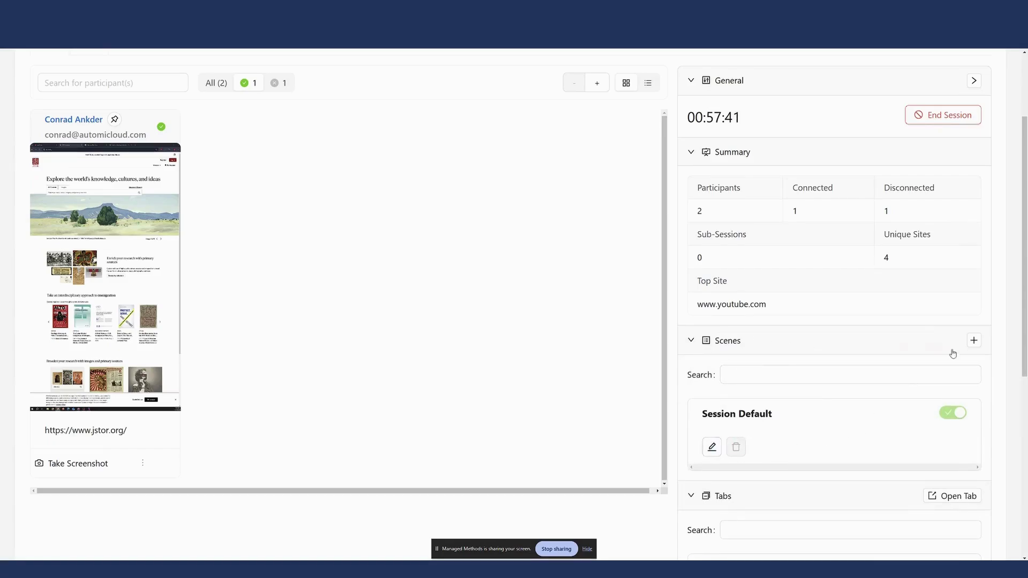
click(974, 341)
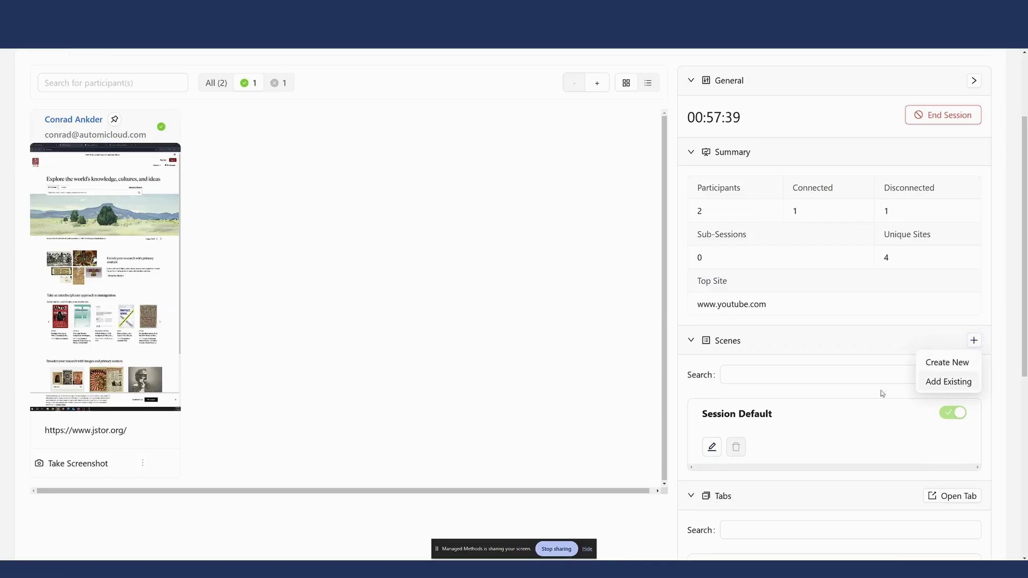
Examine the Session Default scene's site rules, Focus Mode policy and user access settings, and close it without changes.
click(712, 447)
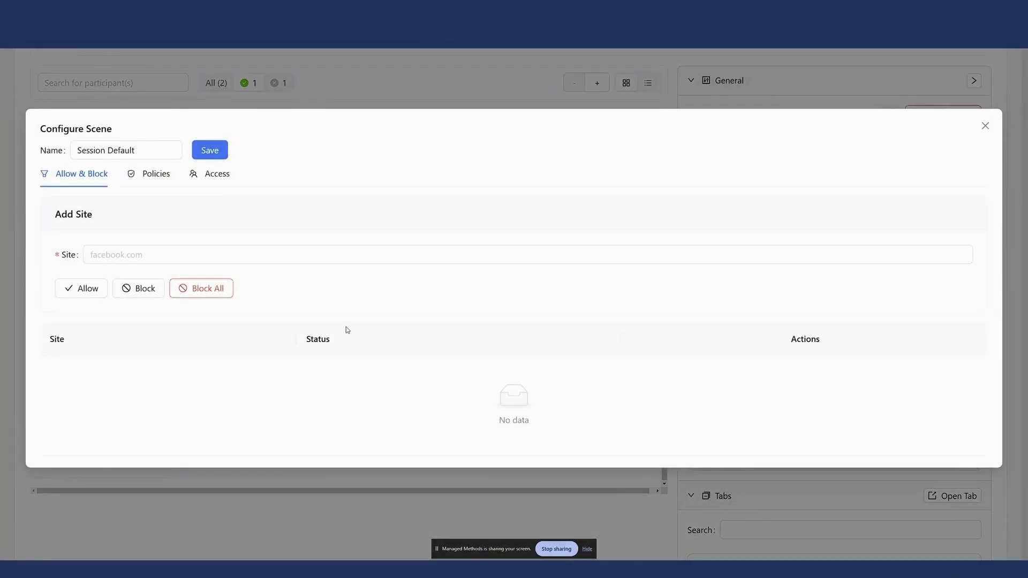
click(205, 256)
click(147, 179)
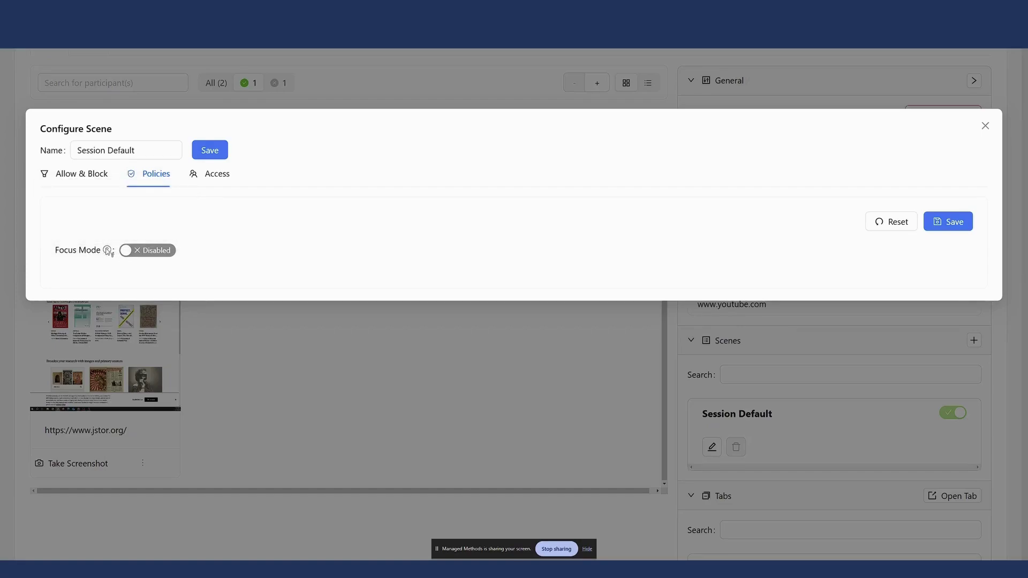
mouse_move(107, 250)
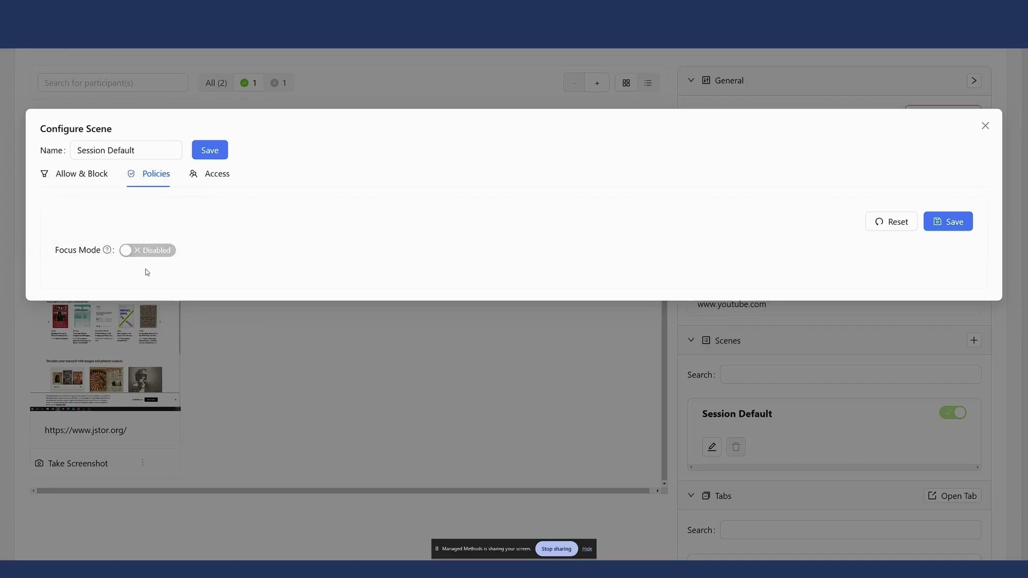
click(211, 176)
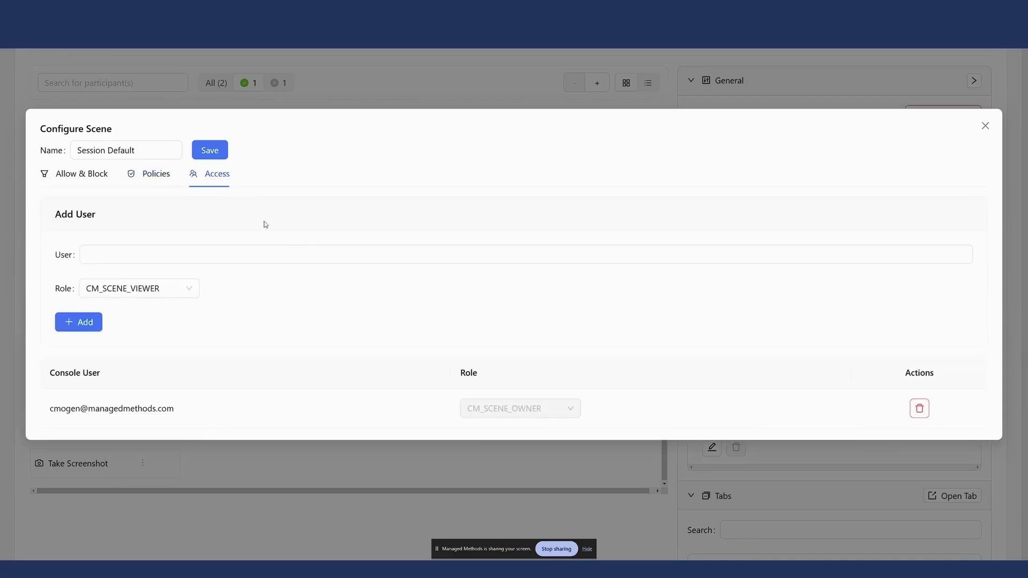
click(225, 256)
key(Escape)
Add the existing English Scene to the session and check the connected student's live screen and open tabs.
click(974, 341)
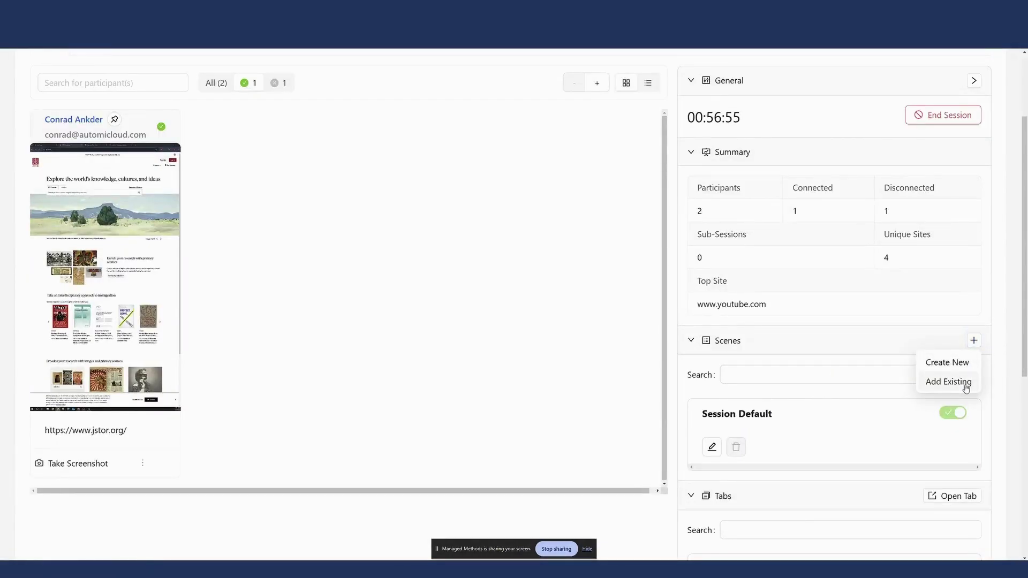
click(949, 382)
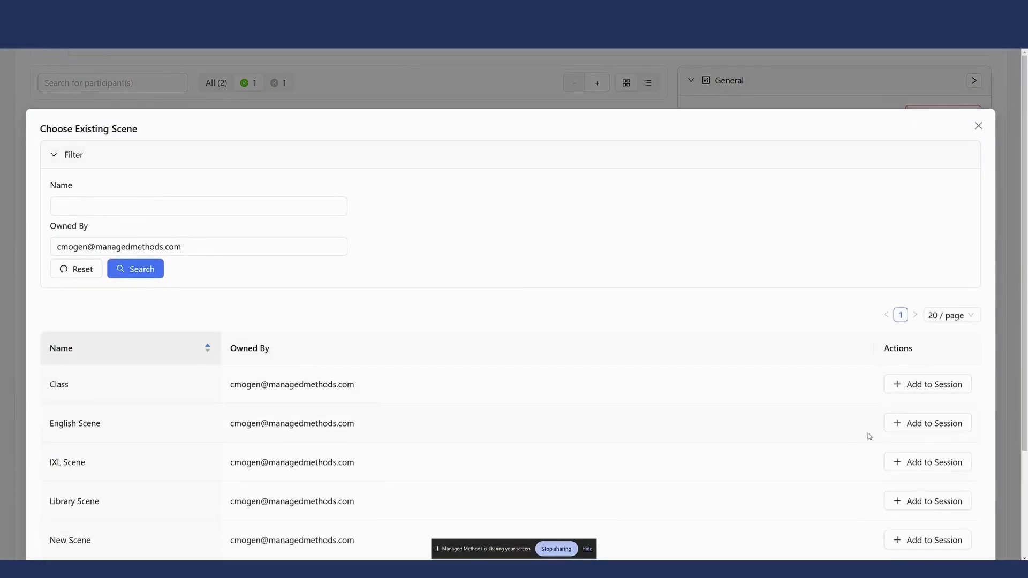
click(925, 426)
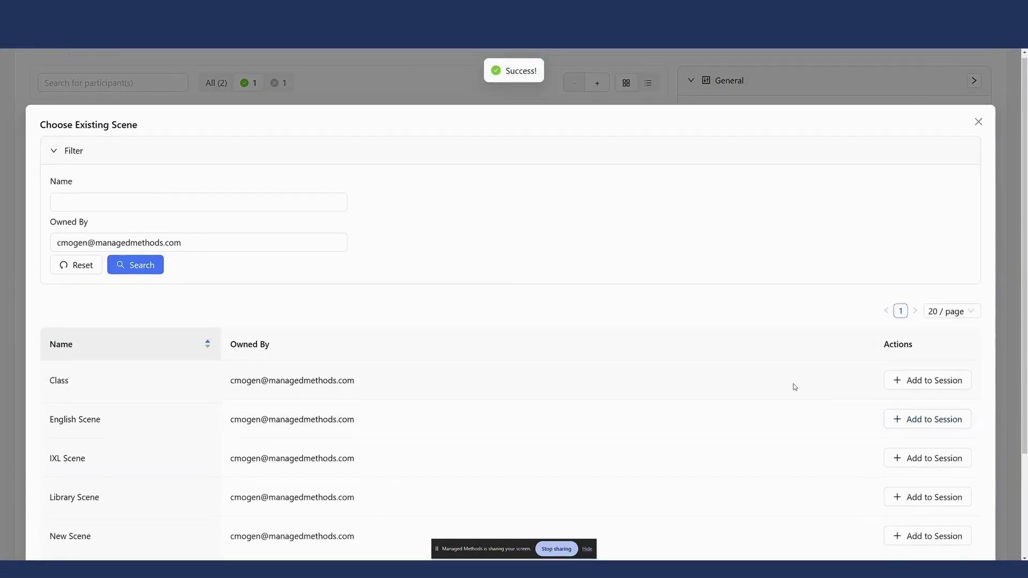
scroll(814, 389, down, 3)
scroll(911, 268, up, 3)
click(978, 126)
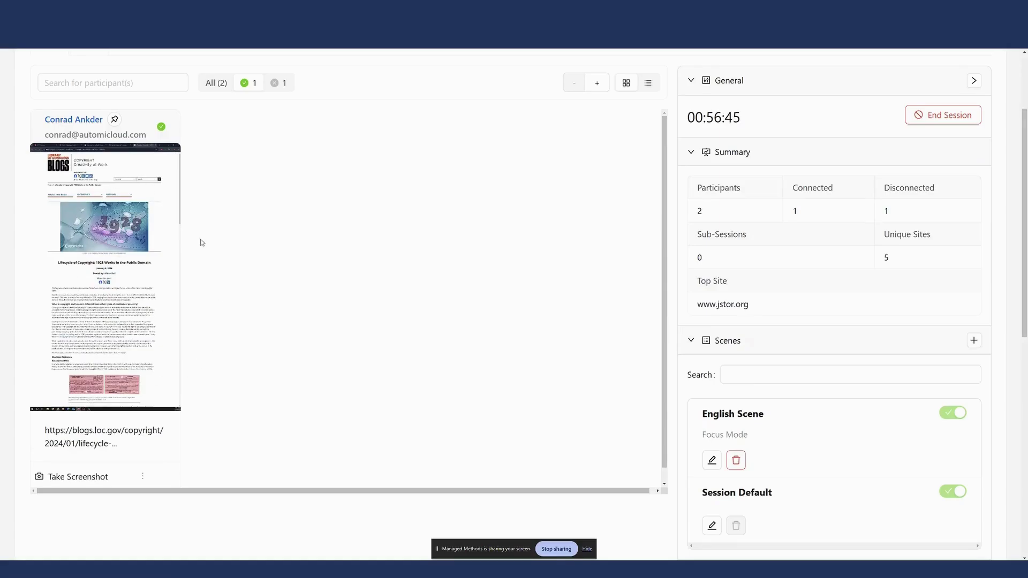
click(109, 269)
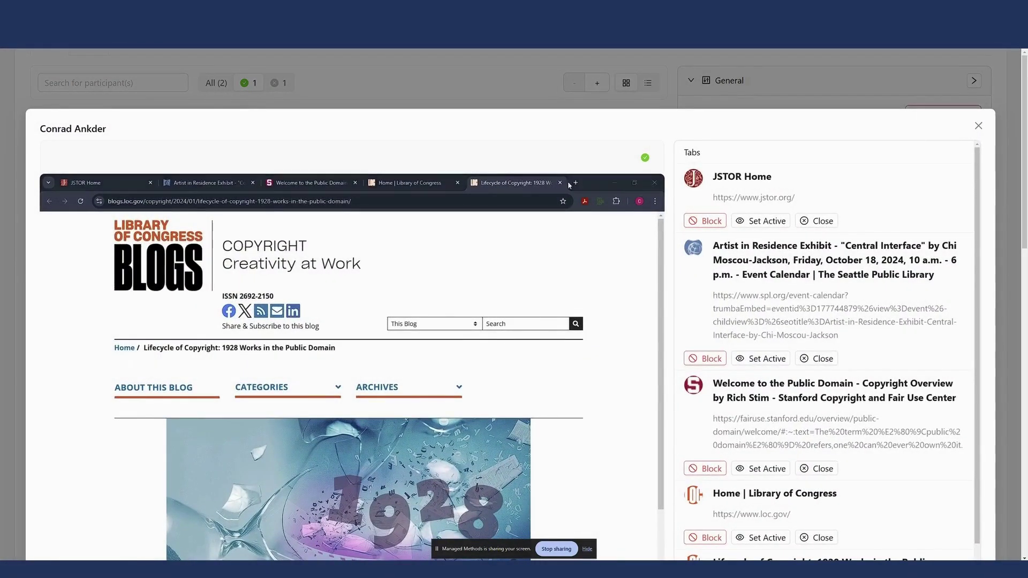
click(978, 126)
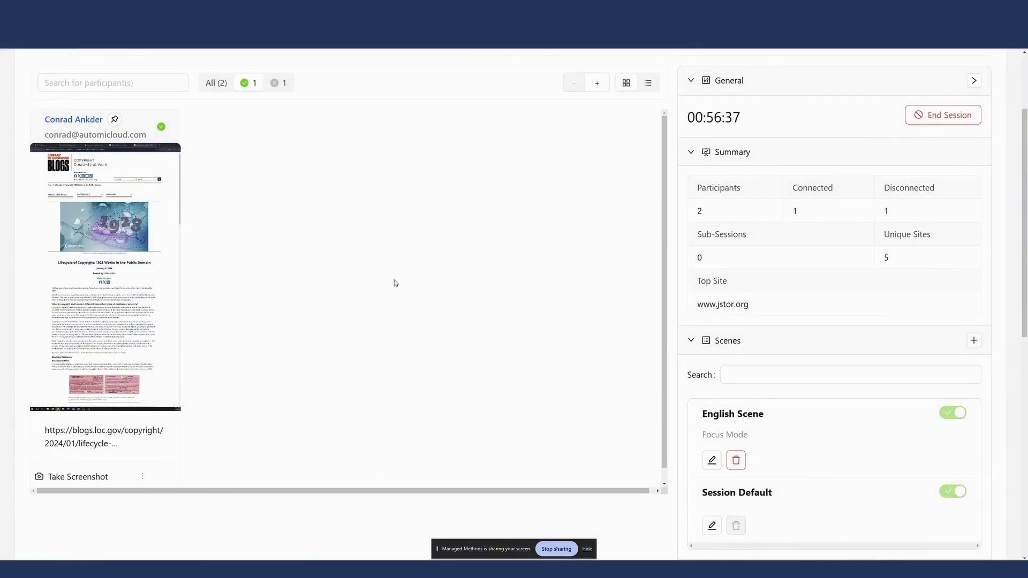
Check the option for opening a tab by URL, and remove the English Scene from the session.
scroll(901, 385, down, 3)
scroll(901, 386, down, 1)
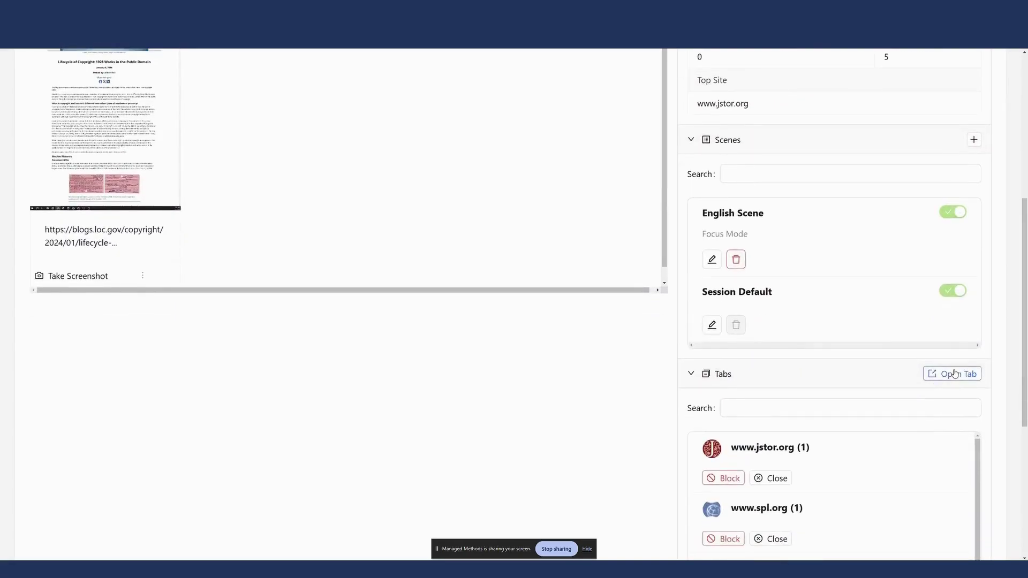
click(955, 373)
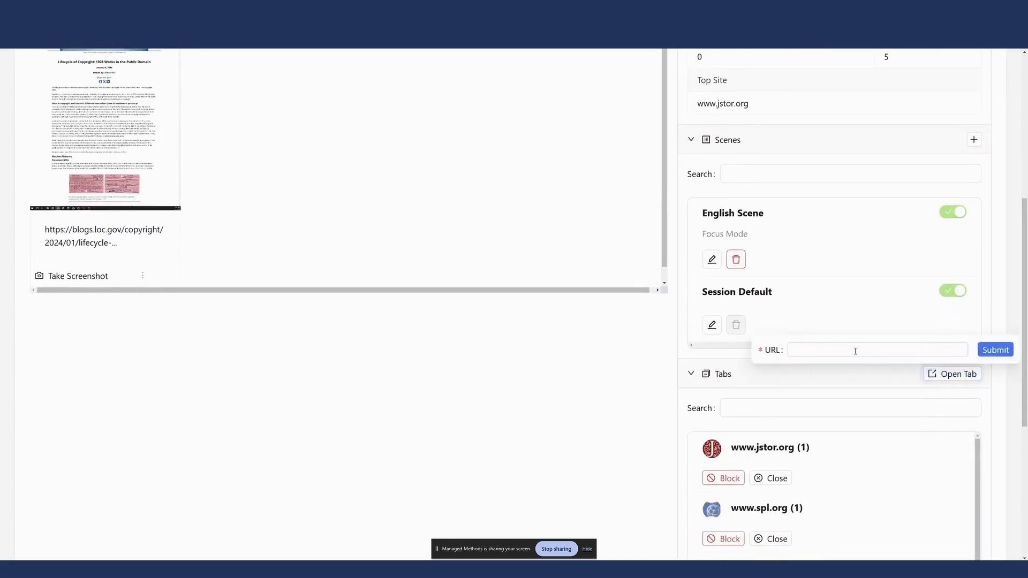
click(736, 259)
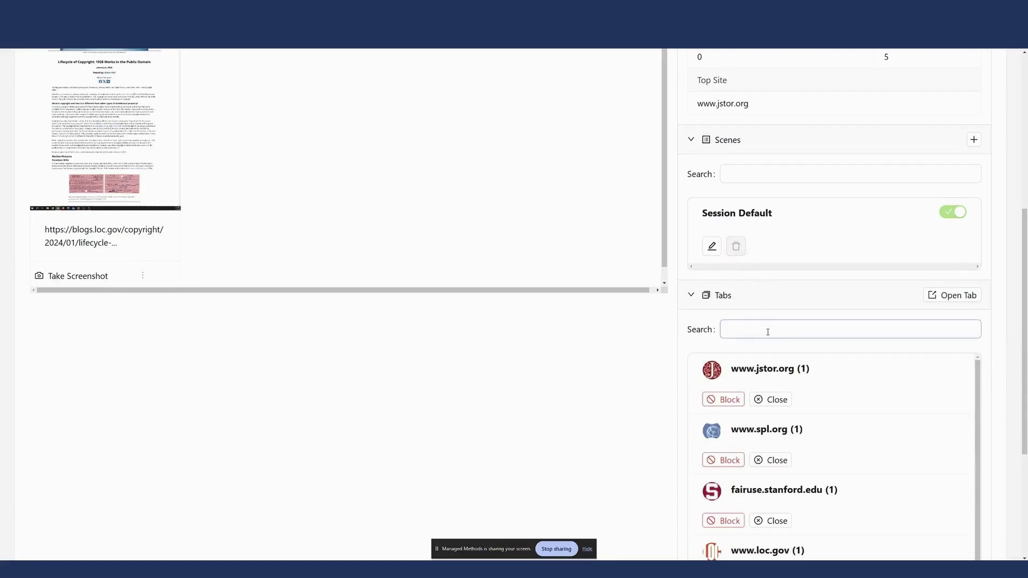
Submit google.com as a tab to open for the session's participants.
click(962, 291)
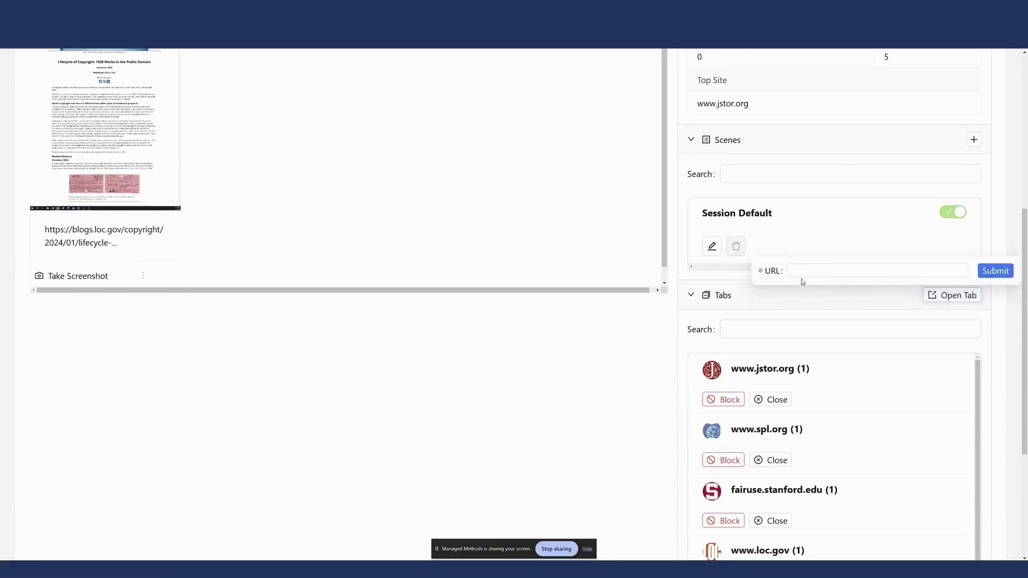
click(805, 268)
text(googl)
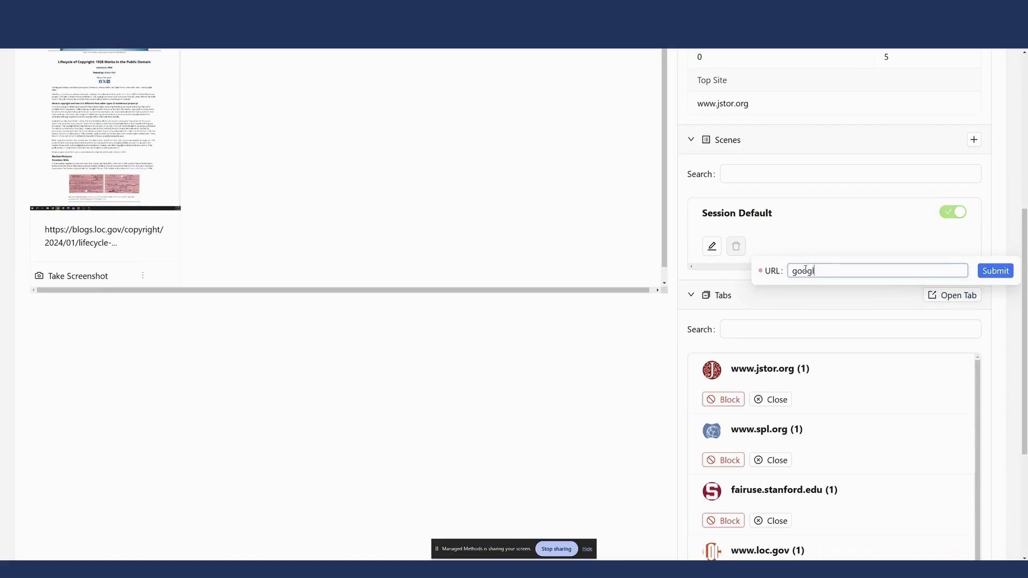
text(e.com)
key(Return)
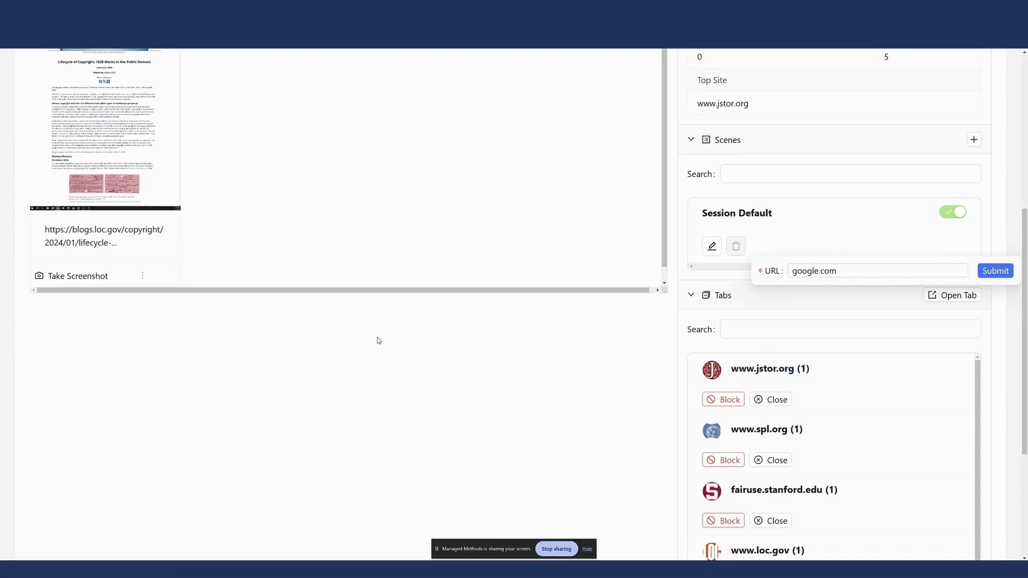
Check the connected student's screen preview after opening the tab, and send the session chat message "Hello Class!".
scroll(404, 336, up, 1)
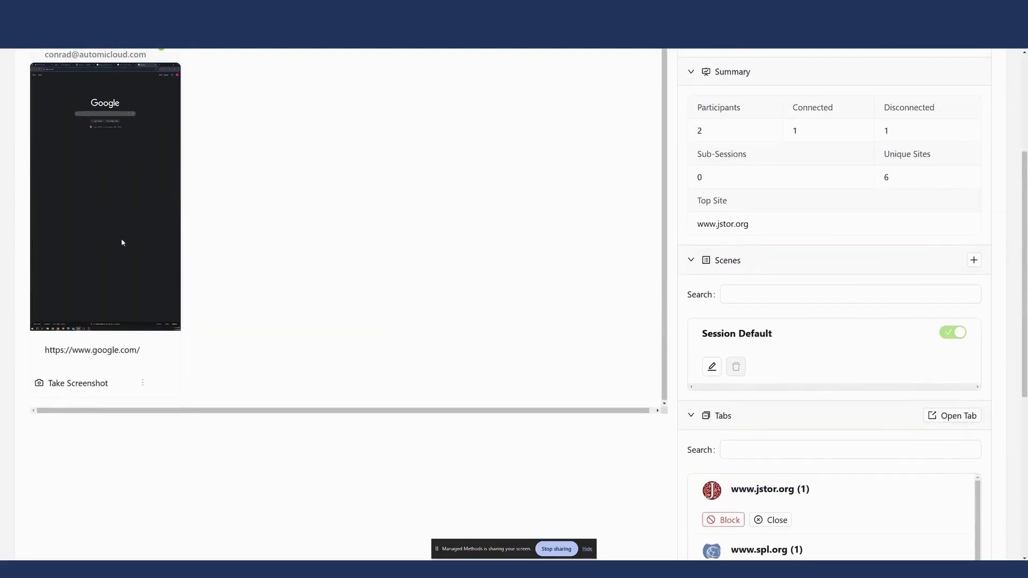
scroll(664, 348, down, 4)
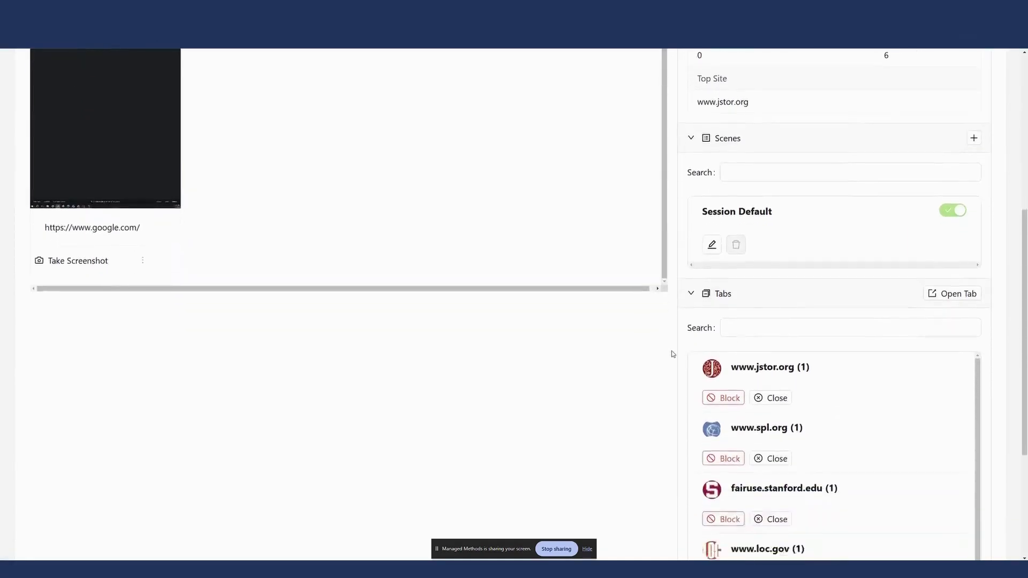
scroll(661, 347, down, 5)
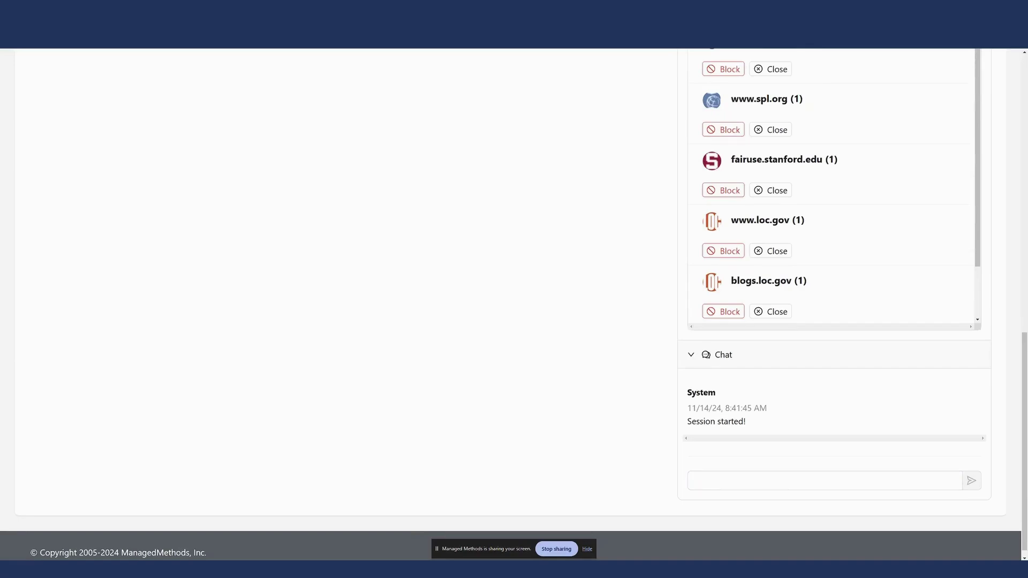
click(743, 479)
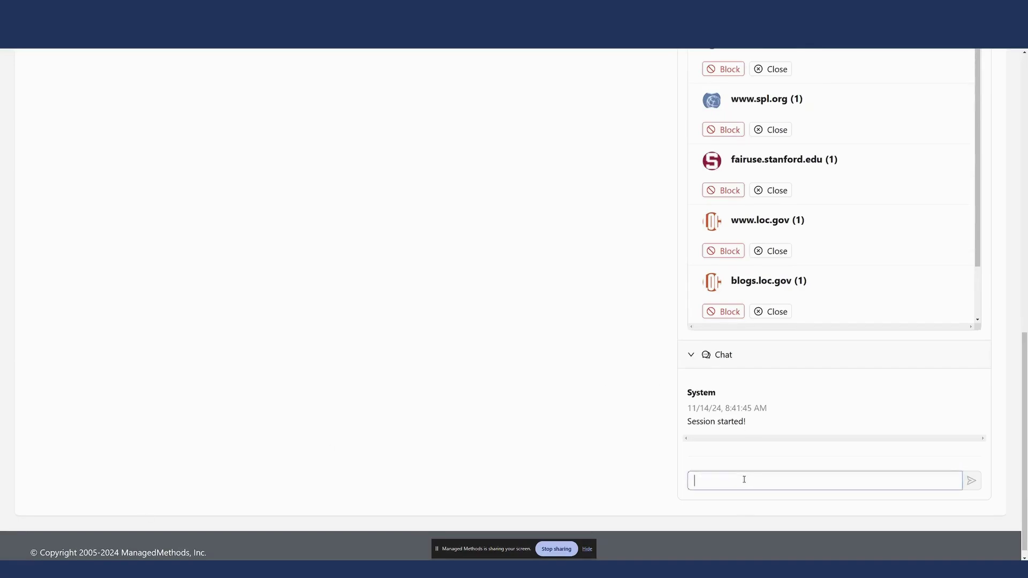
text(Hello Class!)
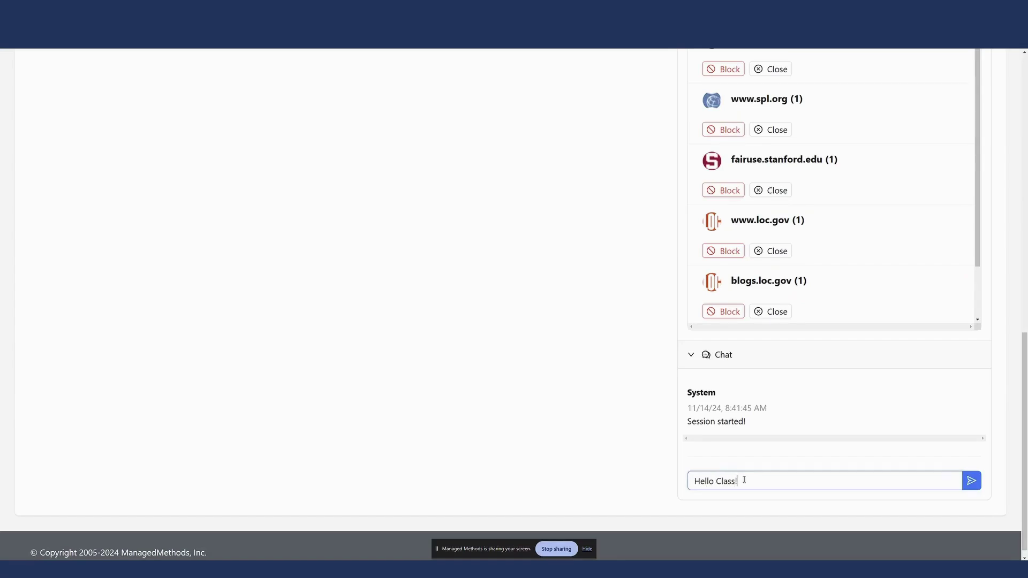
key(Return)
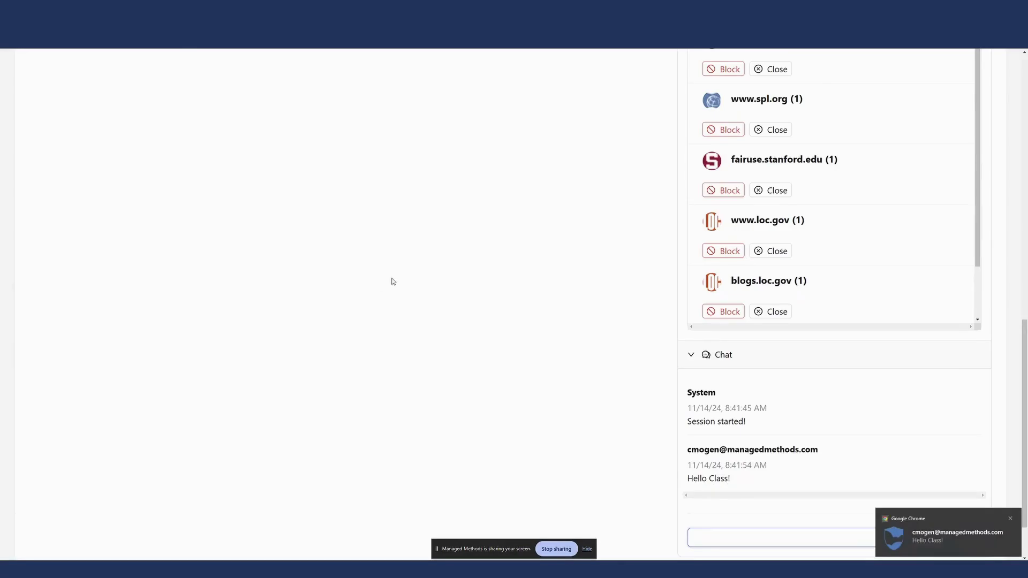
View the connected student's live screen to check the chat message in the participant window, and close the view.
scroll(394, 284, up, 5)
scroll(398, 288, up, 3)
click(71, 114)
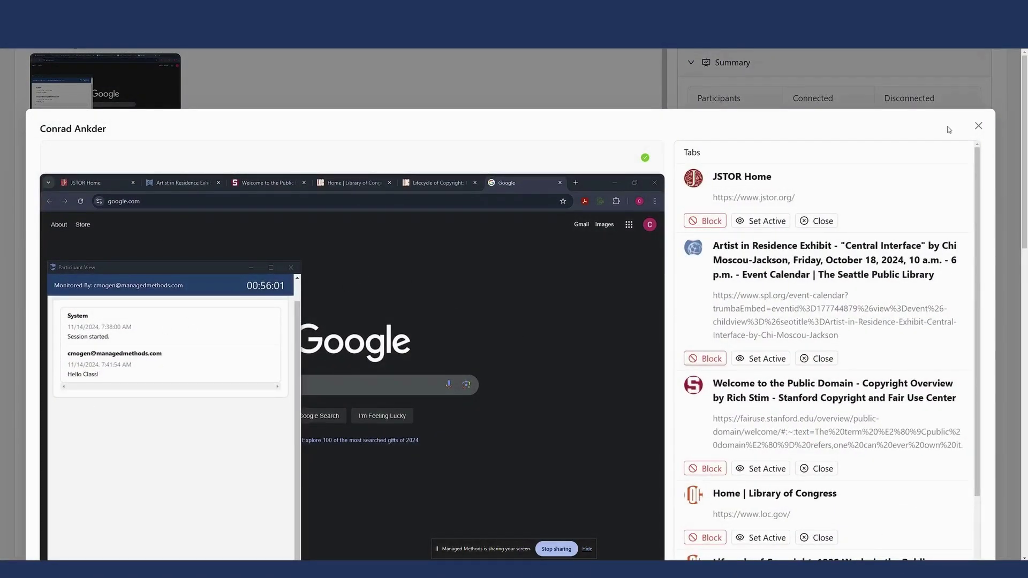
click(978, 126)
End the active 5th Period English session and confirm ending it.
scroll(683, 323, down, 2)
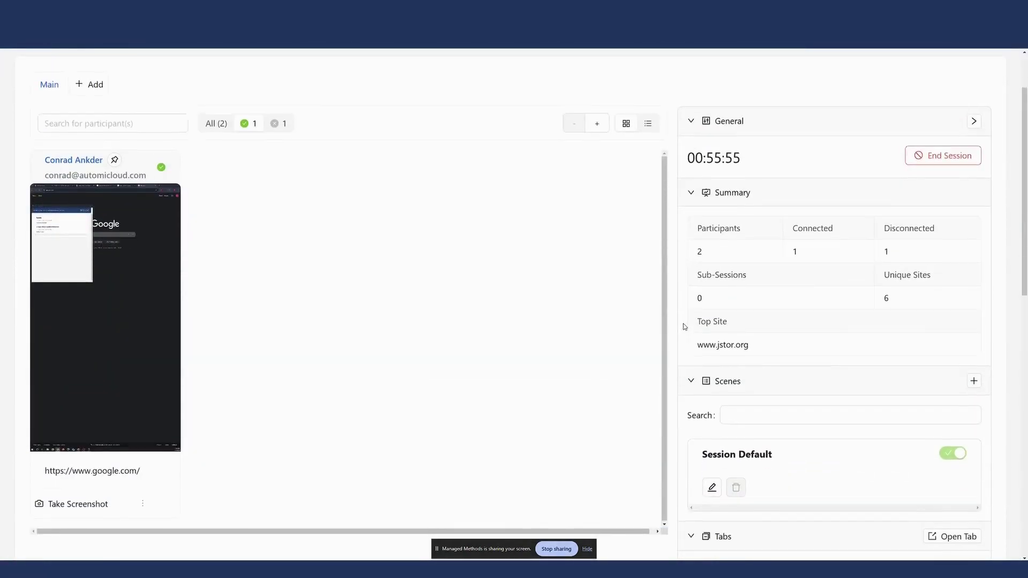
scroll(936, 240, up, 2)
click(935, 240)
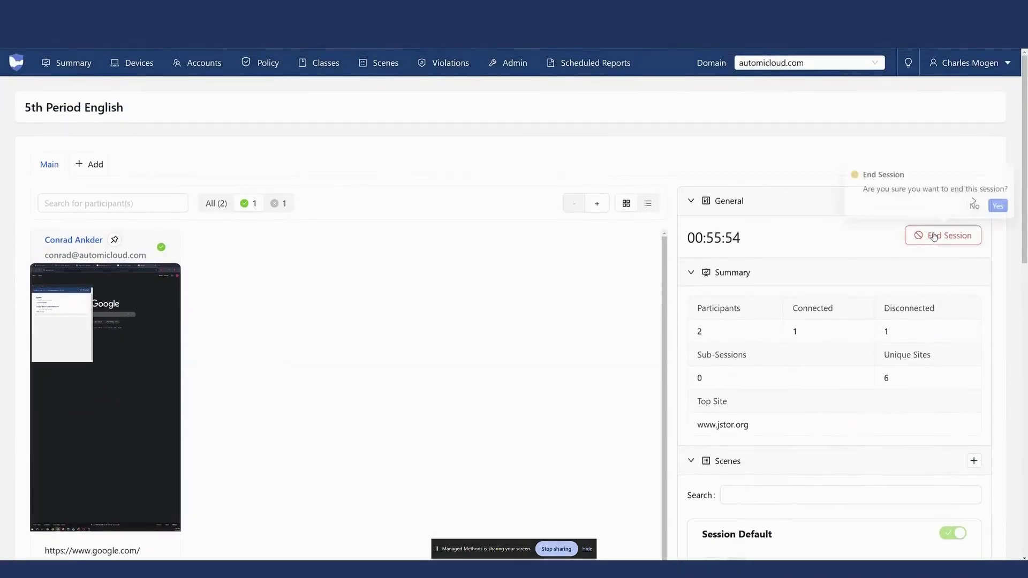
click(1004, 203)
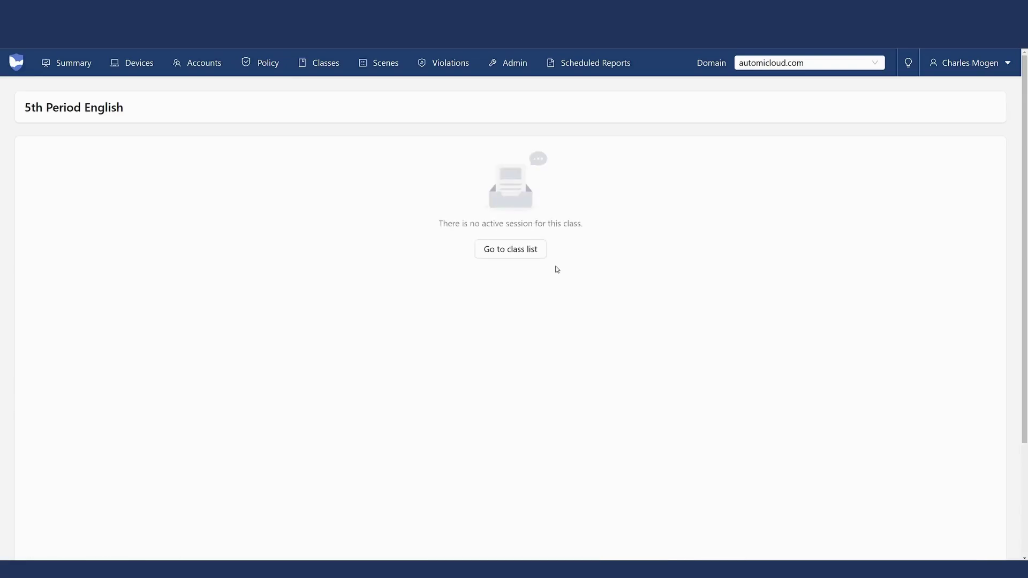
Return to the class list and go to the list of all scenes.
click(541, 255)
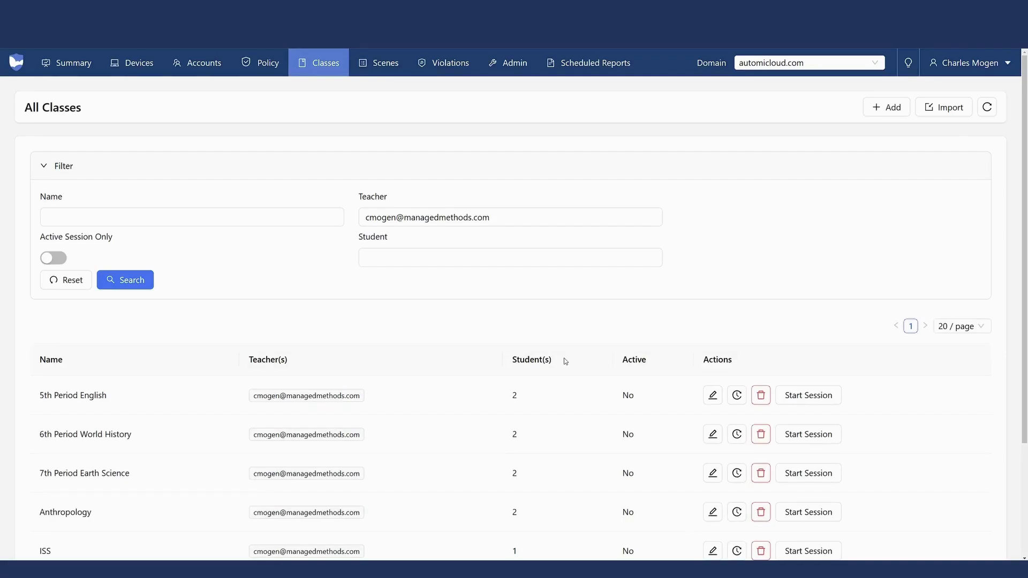
click(379, 69)
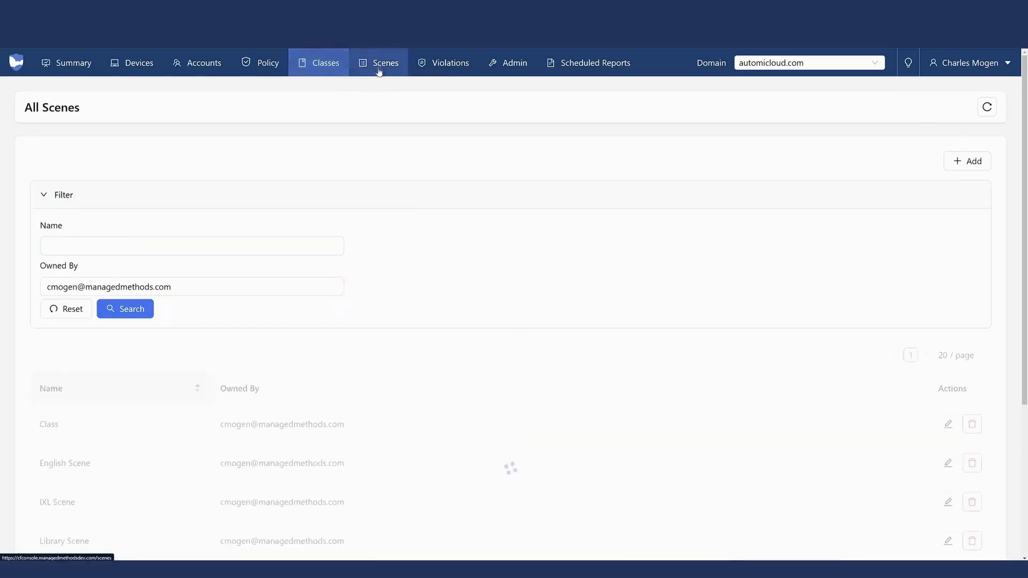